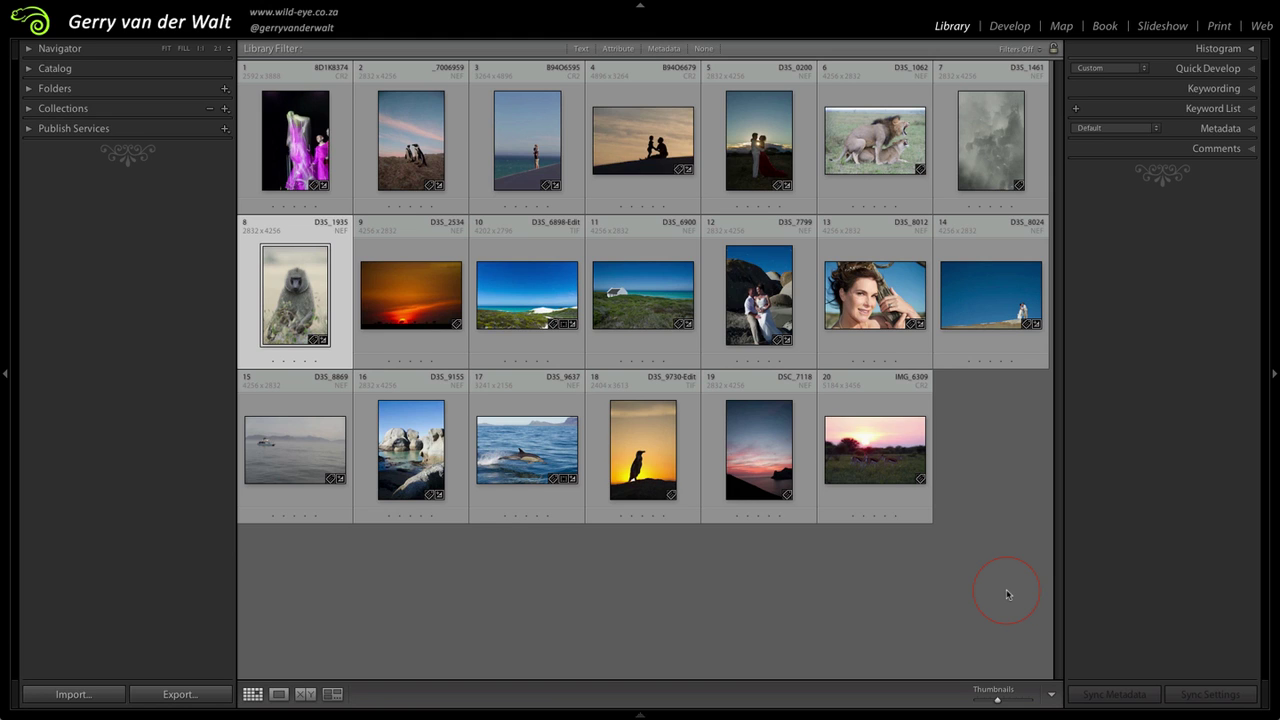
# - Open the beach and dune photo D3S_6898-Edit in the Develop module and expand its histogram
pyautogui.moveTo(975, 242)
pyautogui.click(507, 306)
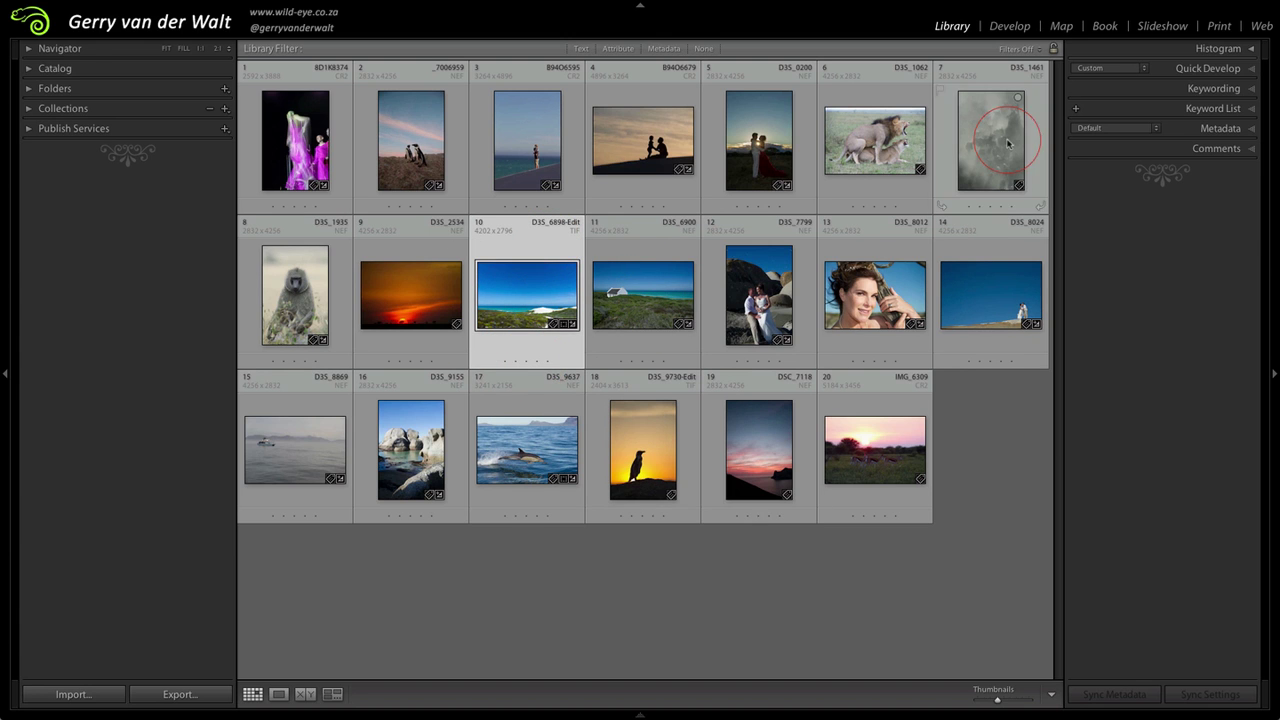
pyautogui.click(1005, 30)
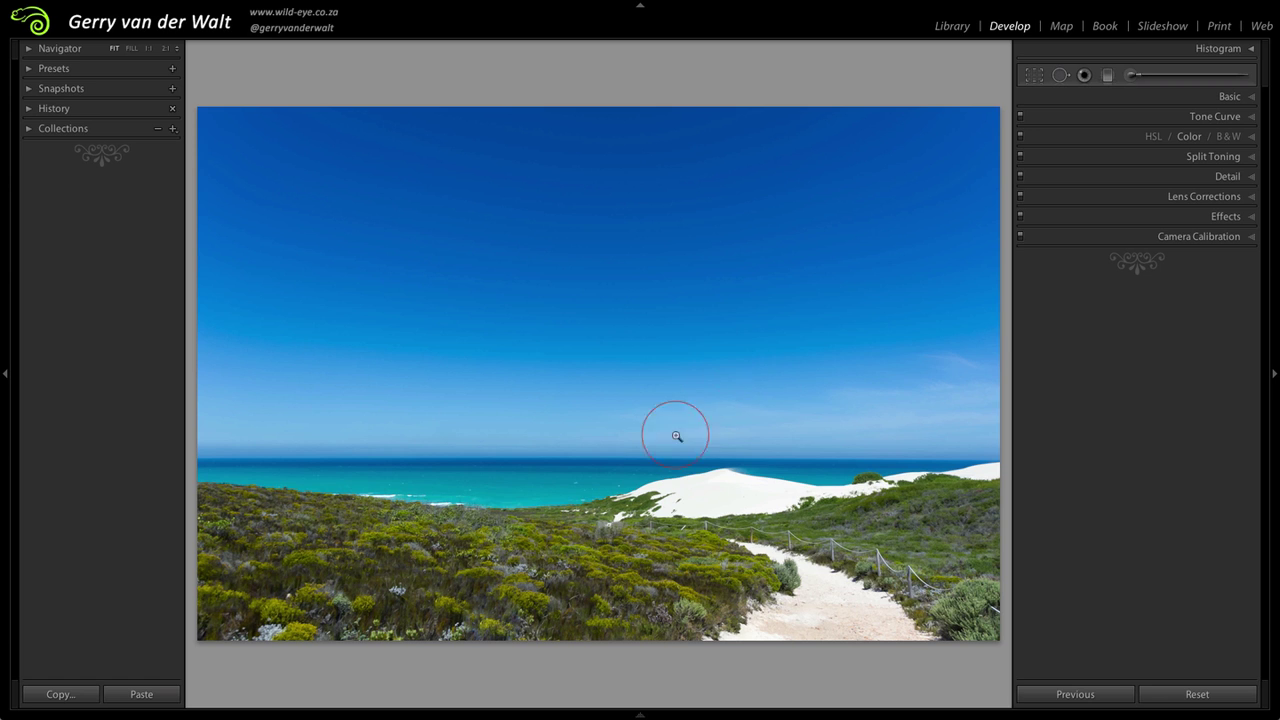
pyautogui.click(640, 713)
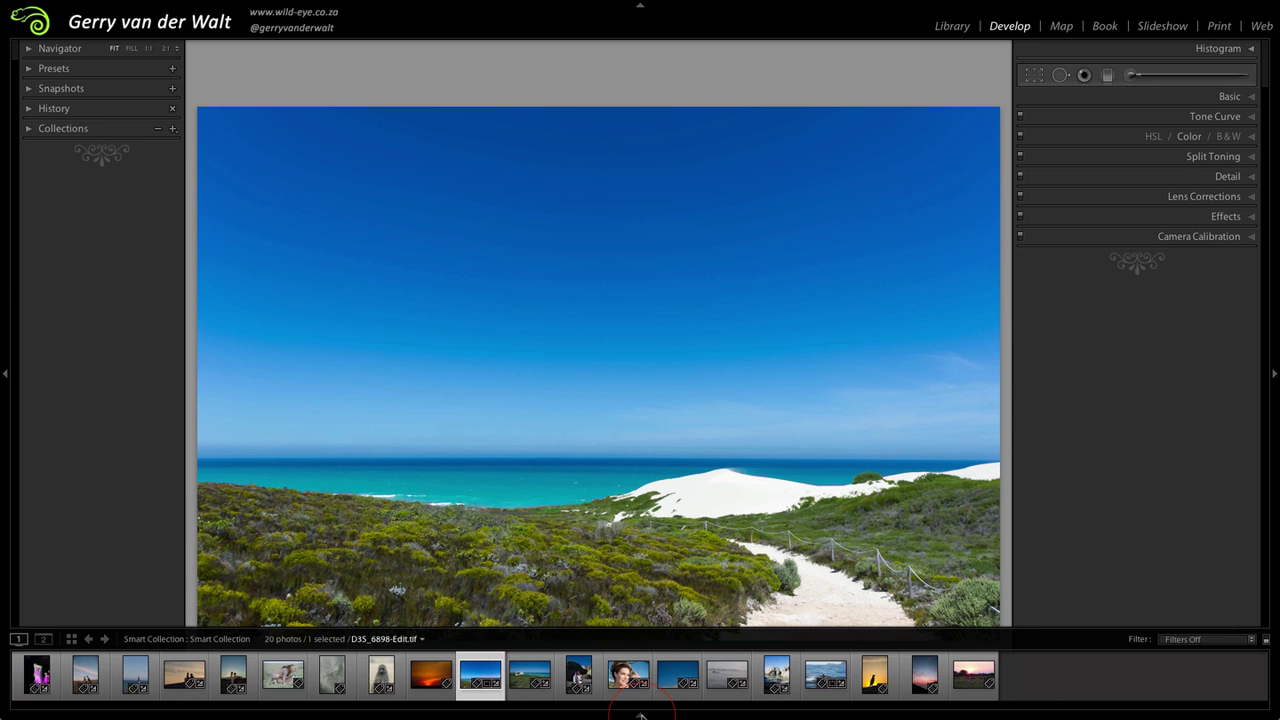
pyautogui.click(640, 713)
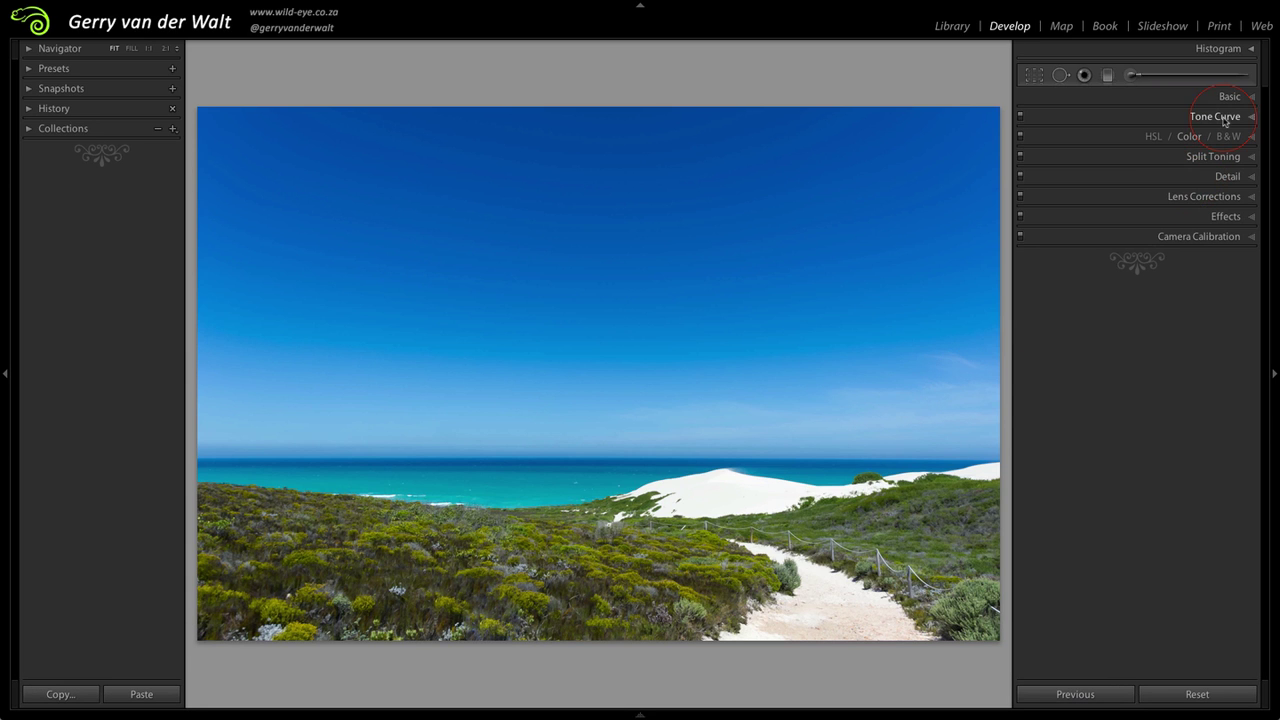
pyautogui.click(1251, 49)
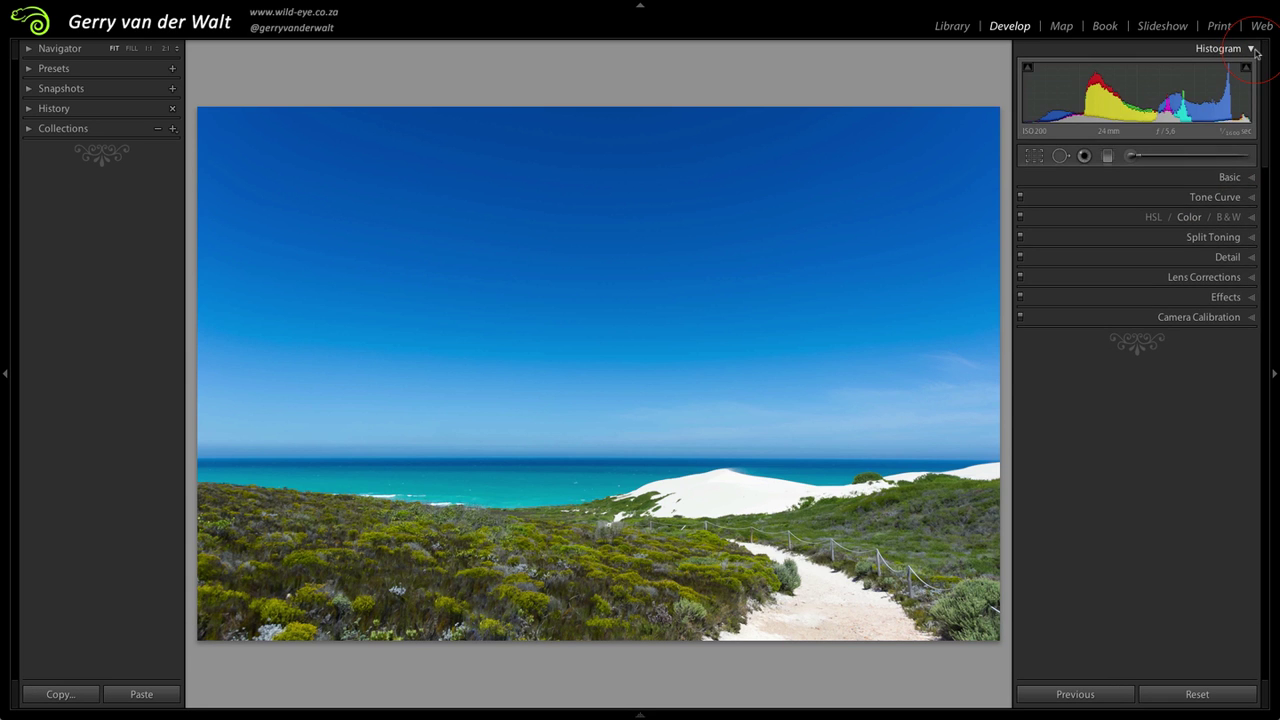
pyautogui.click(1190, 376)
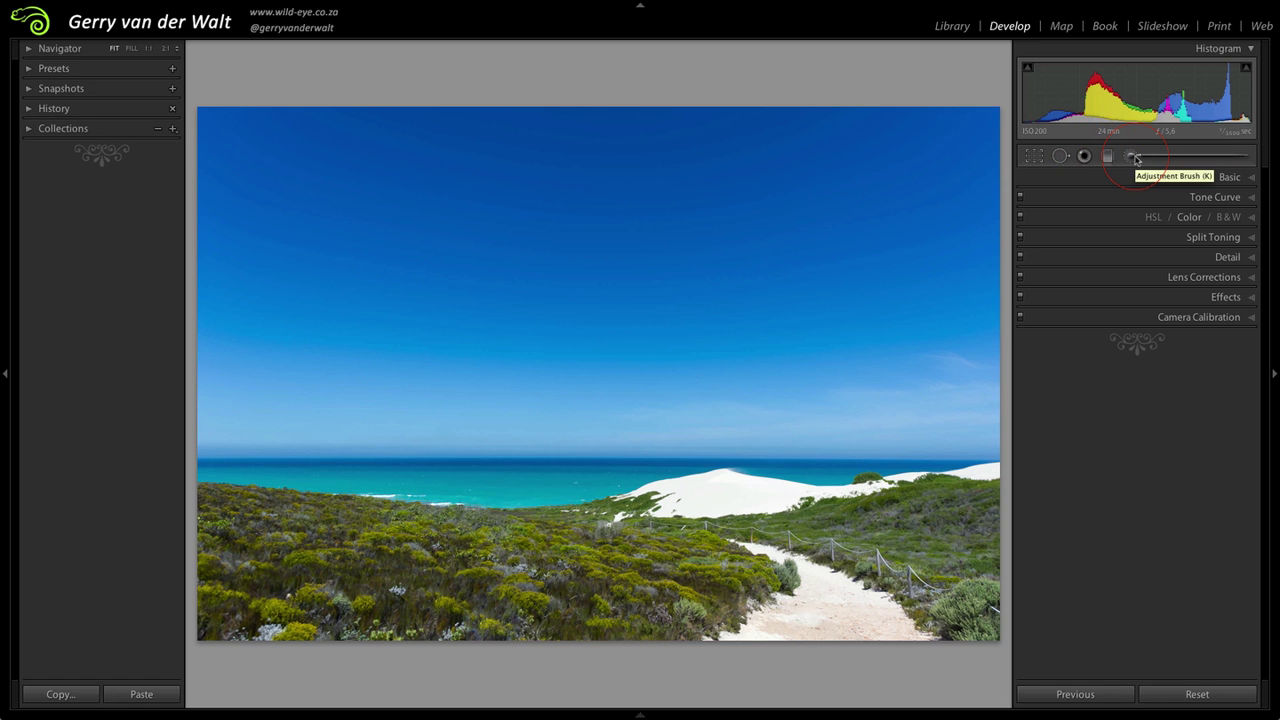
# - Look through the options of the crop, spot removal, red eye, graduated filter and adjustment brush tools
pyautogui.click(1035, 158)
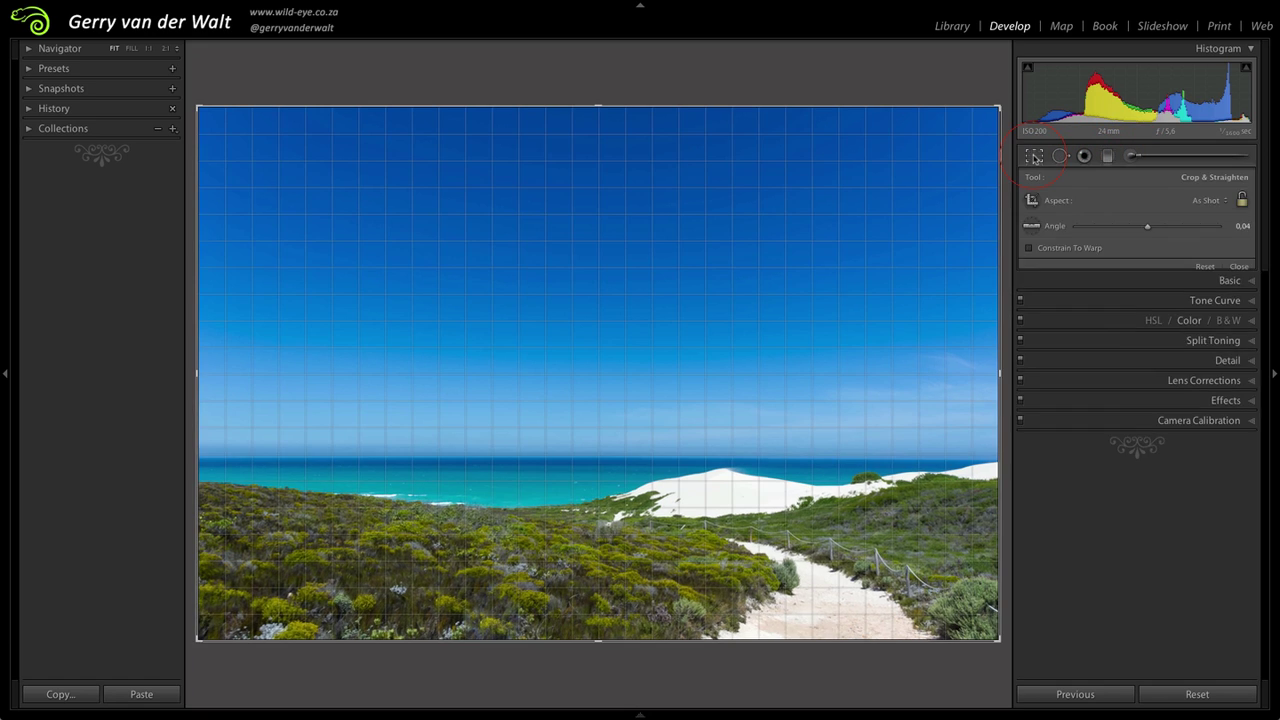
pyautogui.click(1061, 157)
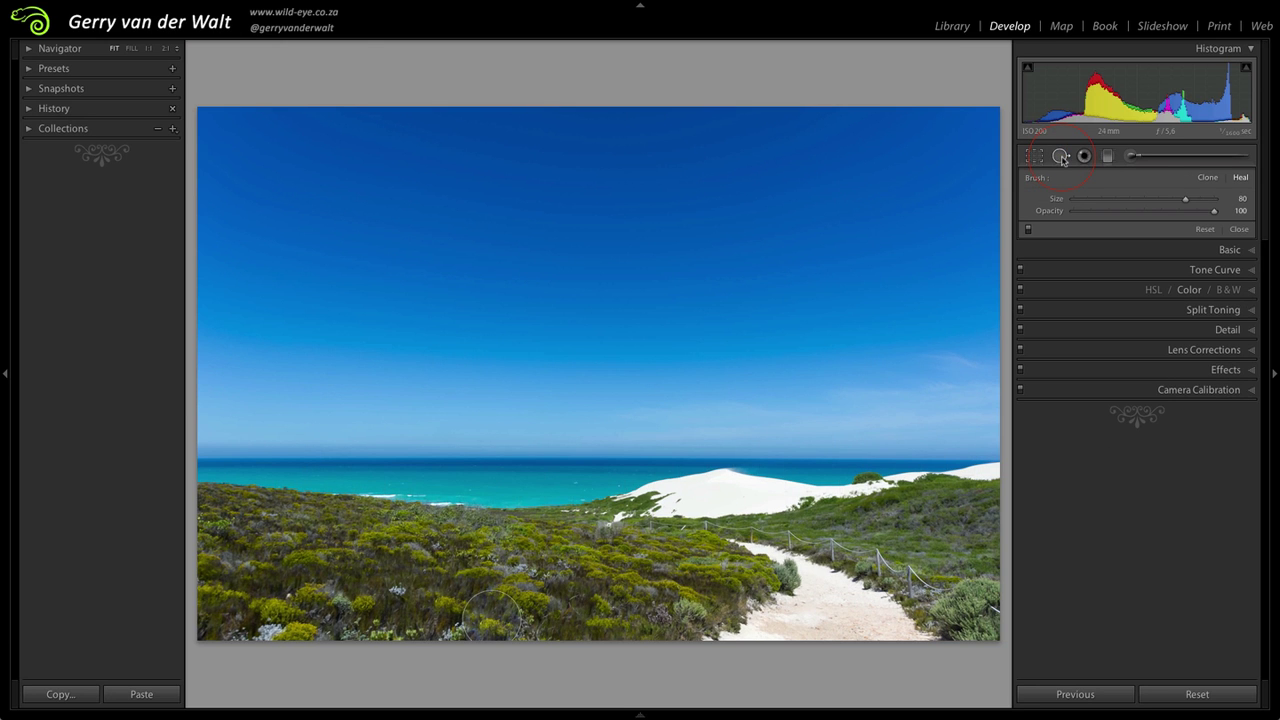
pyautogui.click(1084, 156)
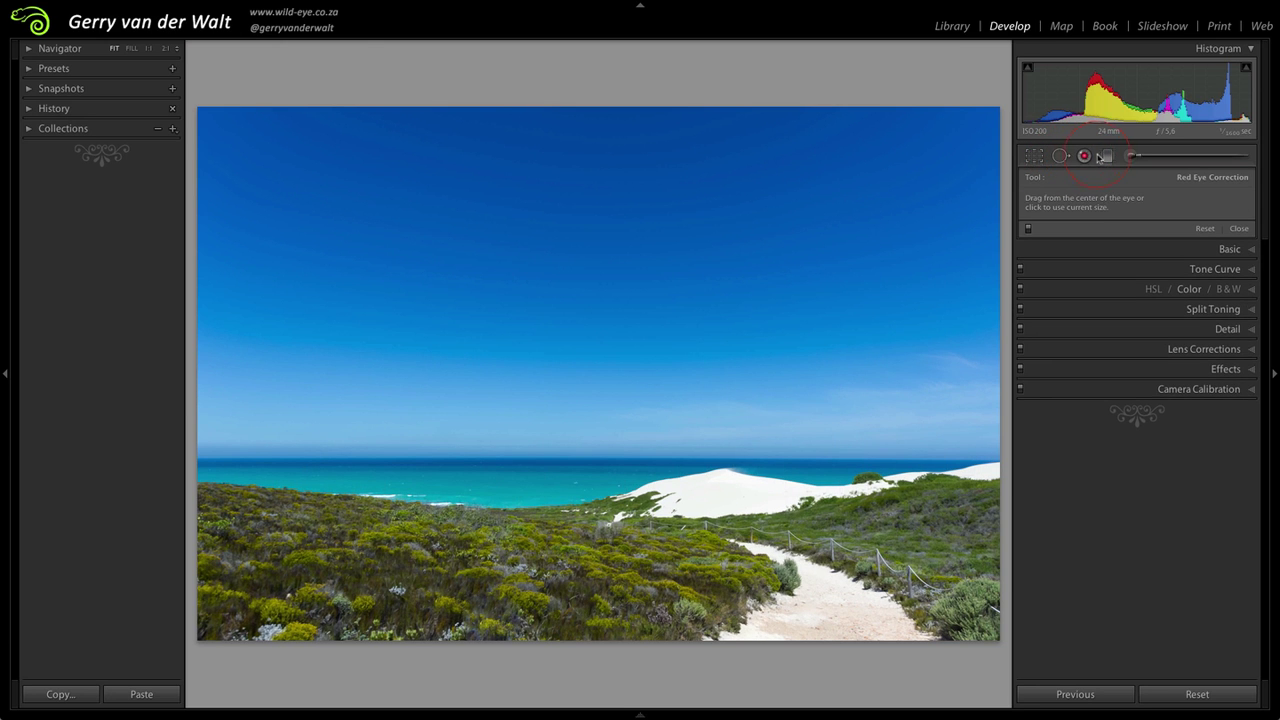
pyautogui.click(1106, 156)
pyautogui.click(1130, 157)
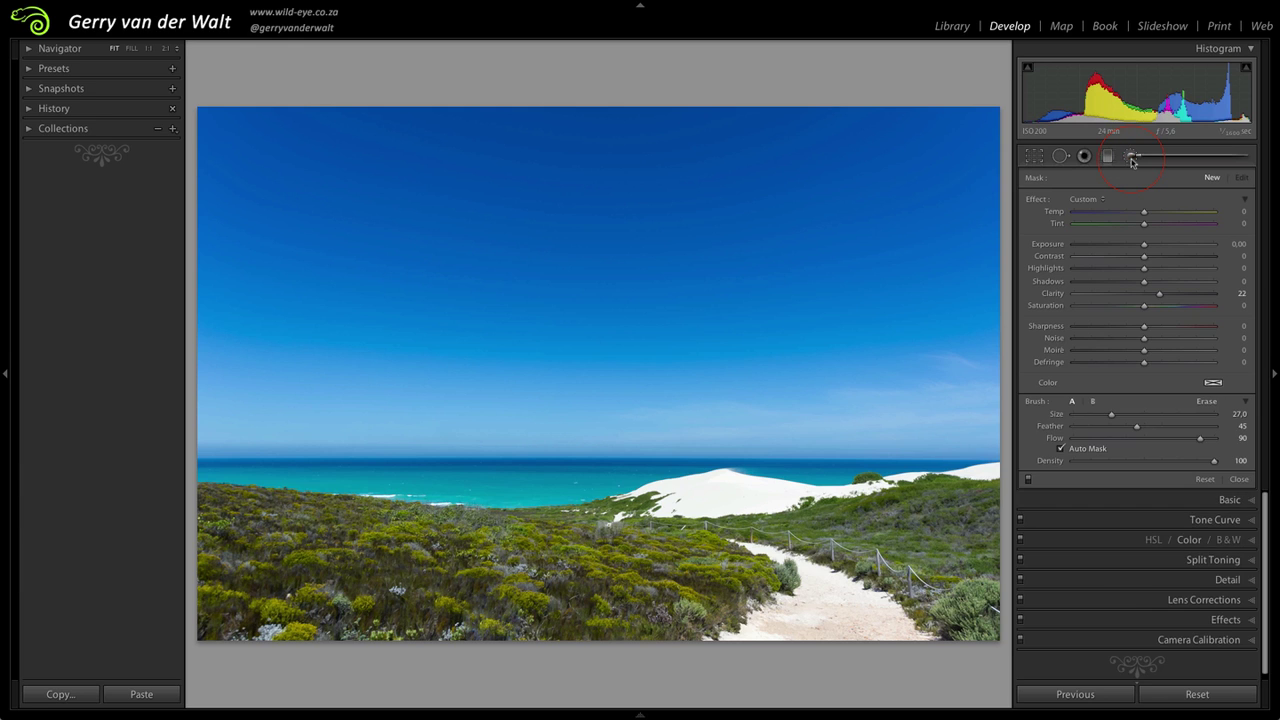
pyautogui.click(1131, 158)
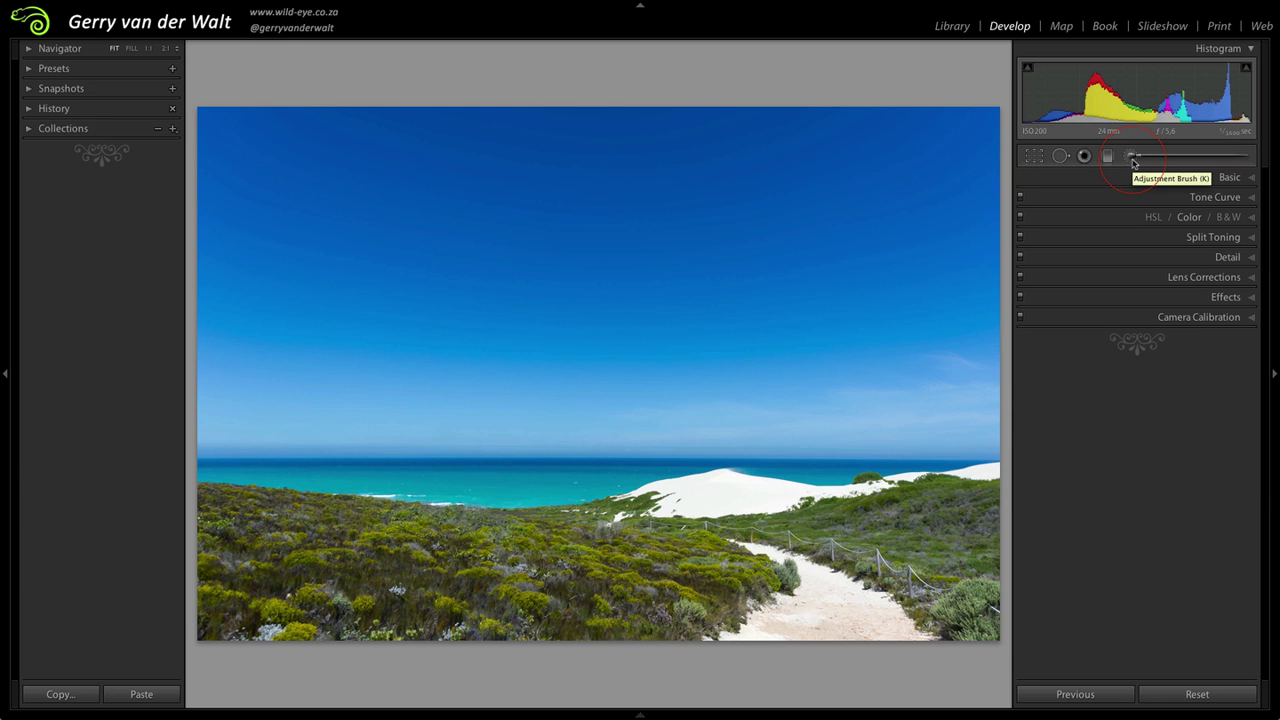
# - Try an Exposure of −1.25, and reset Exposure, Whites, Clarity and Vibrance to 0 in the basic adjustments
pyautogui.click(1252, 178)
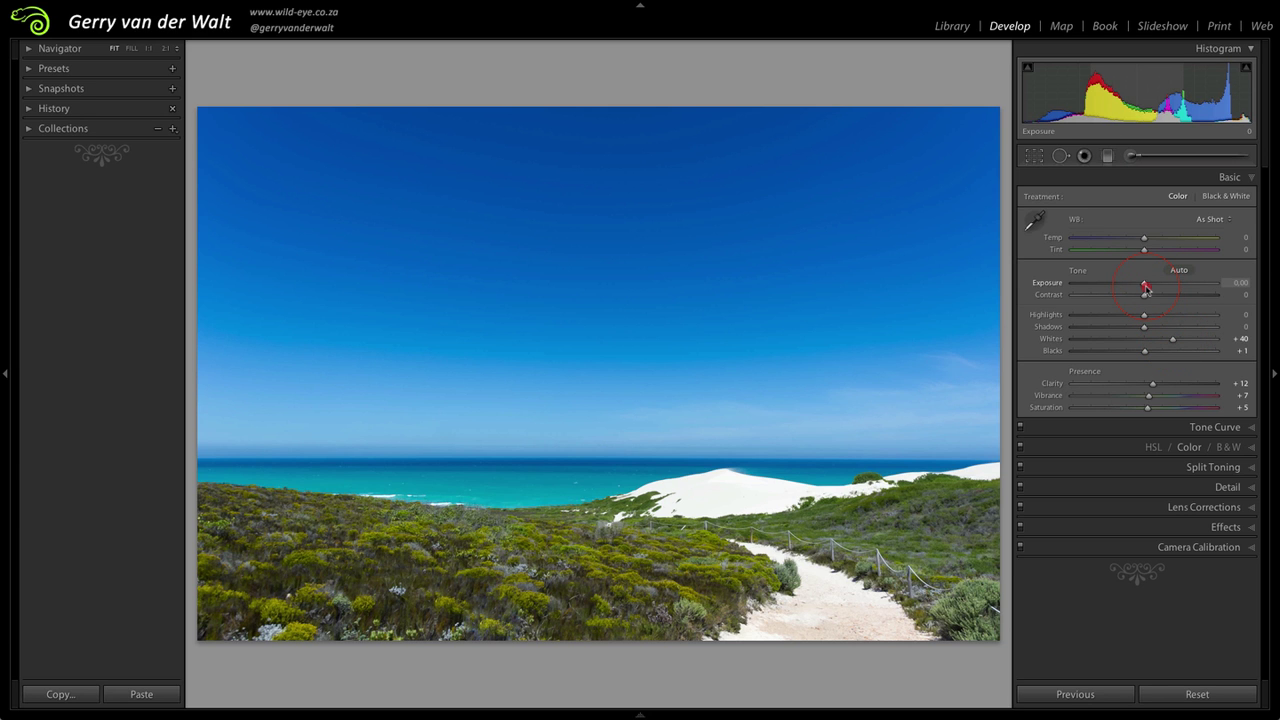
pyautogui.moveTo(1145, 287)
pyautogui.mouseDown()
pyautogui.moveTo(1130, 289)
pyautogui.moveTo(1174, 289)
pyautogui.moveTo(1127, 289)
pyautogui.mouseUp()
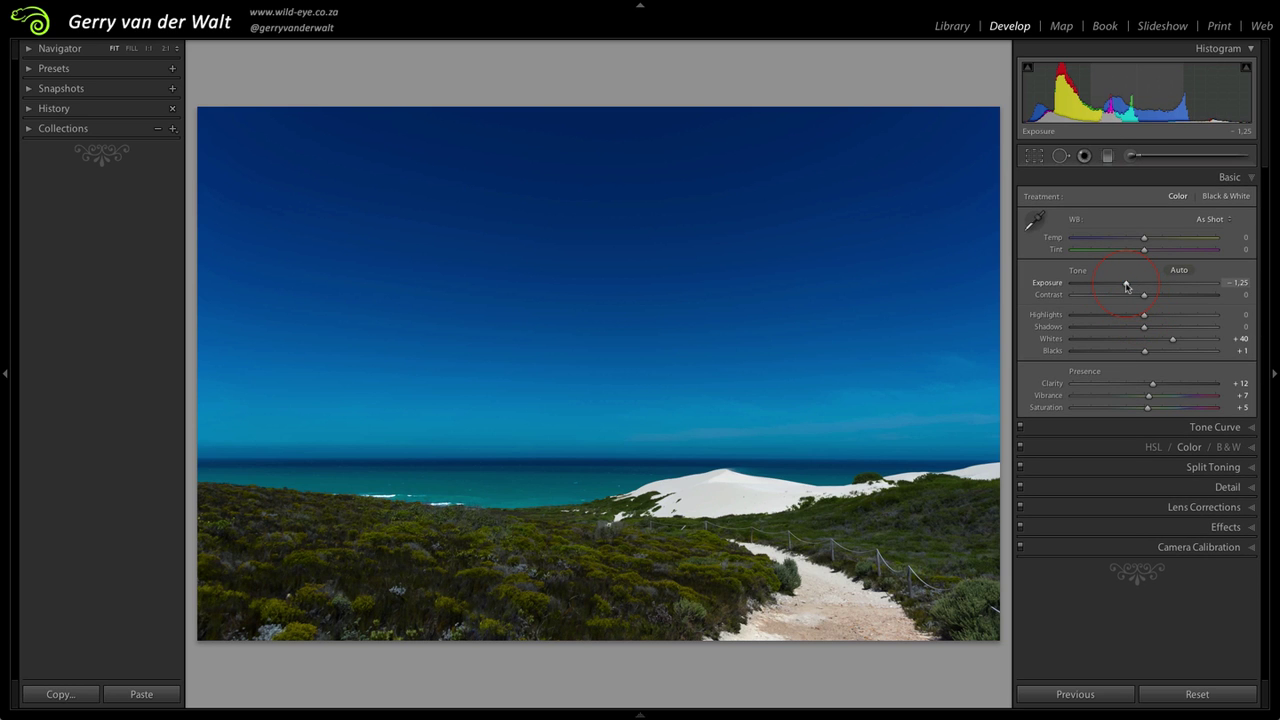
pyautogui.doubleClick(1126, 287)
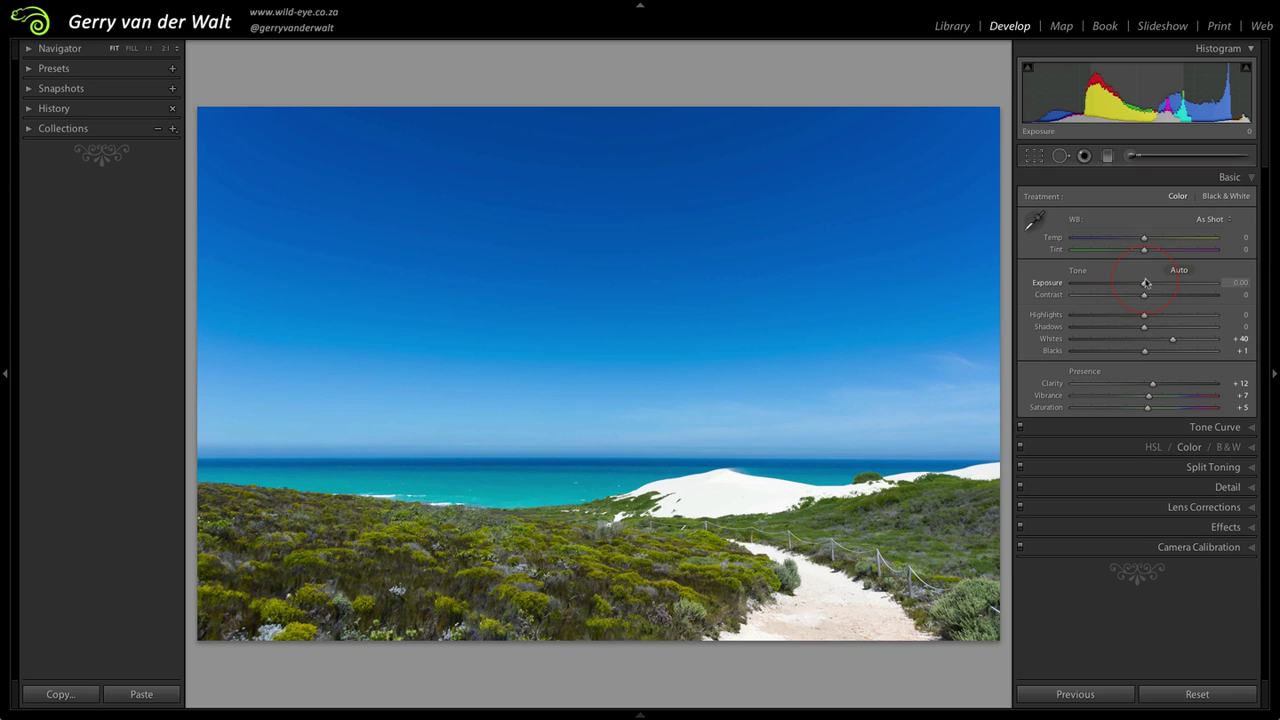
pyautogui.doubleClick(1174, 342)
pyautogui.doubleClick(1152, 386)
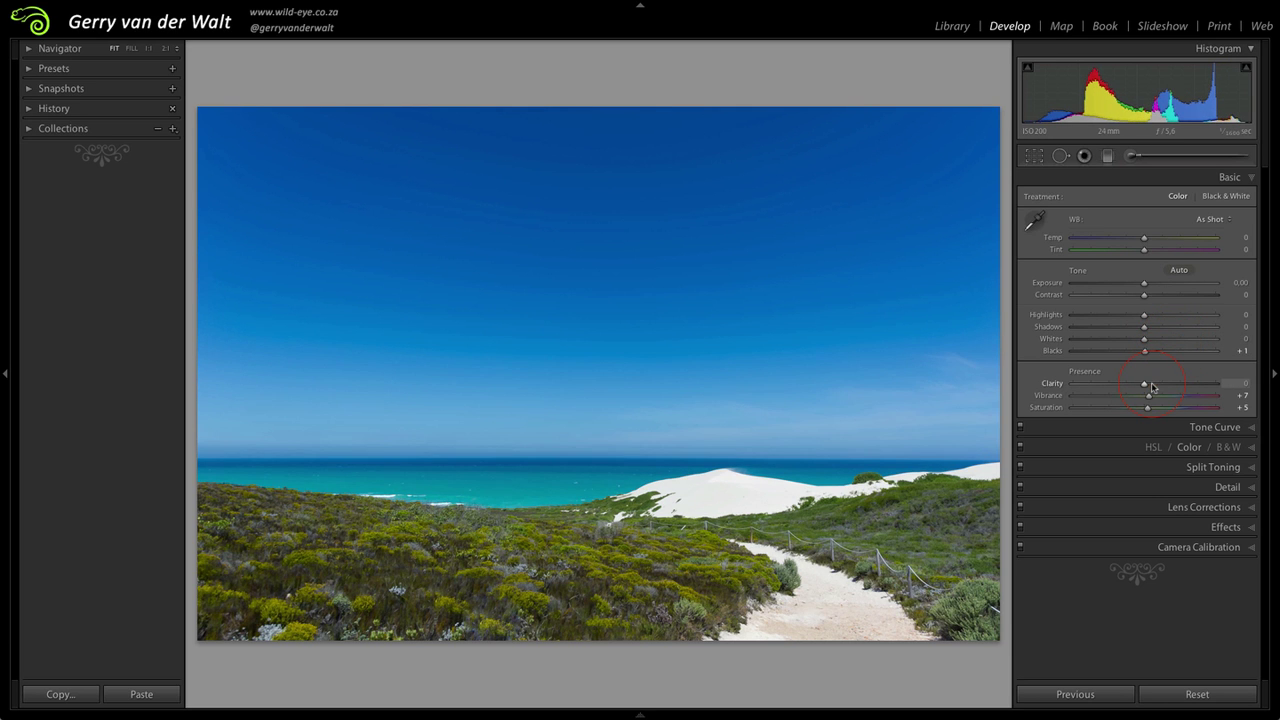
pyautogui.doubleClick(1147, 396)
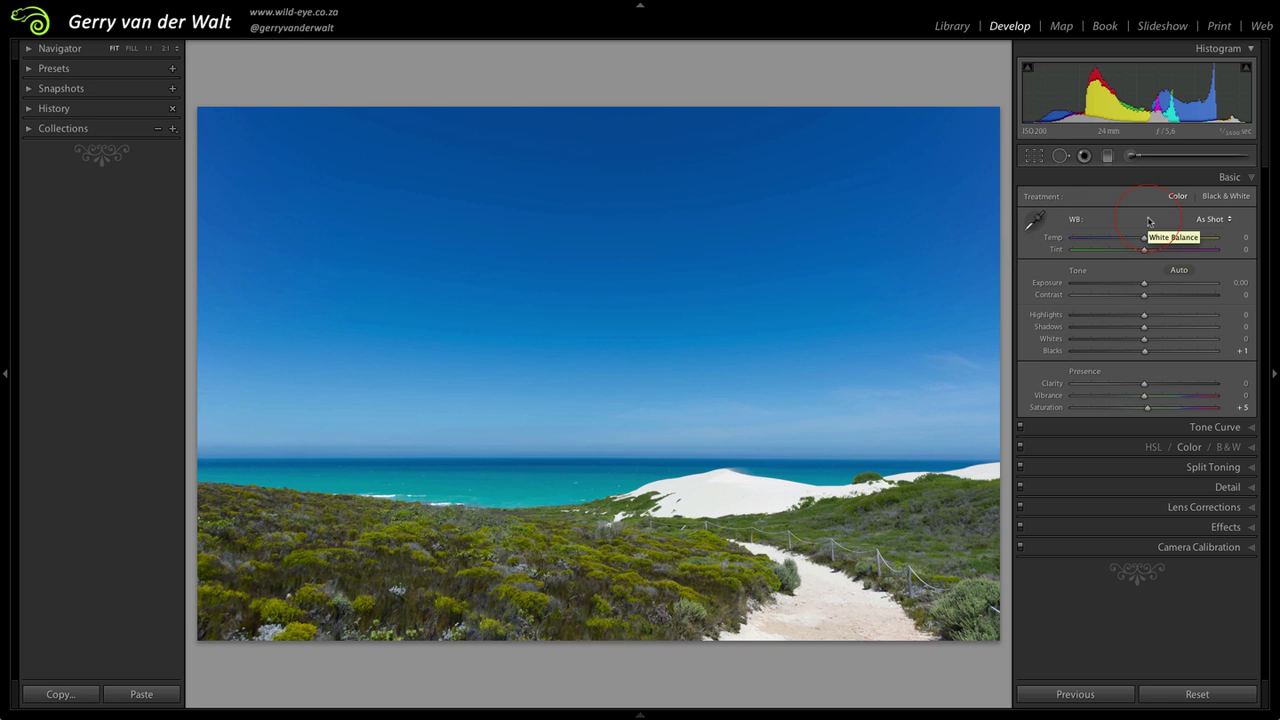
# - Check the white balance presets, and preview the photo in black and white before restoring the Color treatment
pyautogui.click(1230, 220)
pyautogui.click(1231, 222)
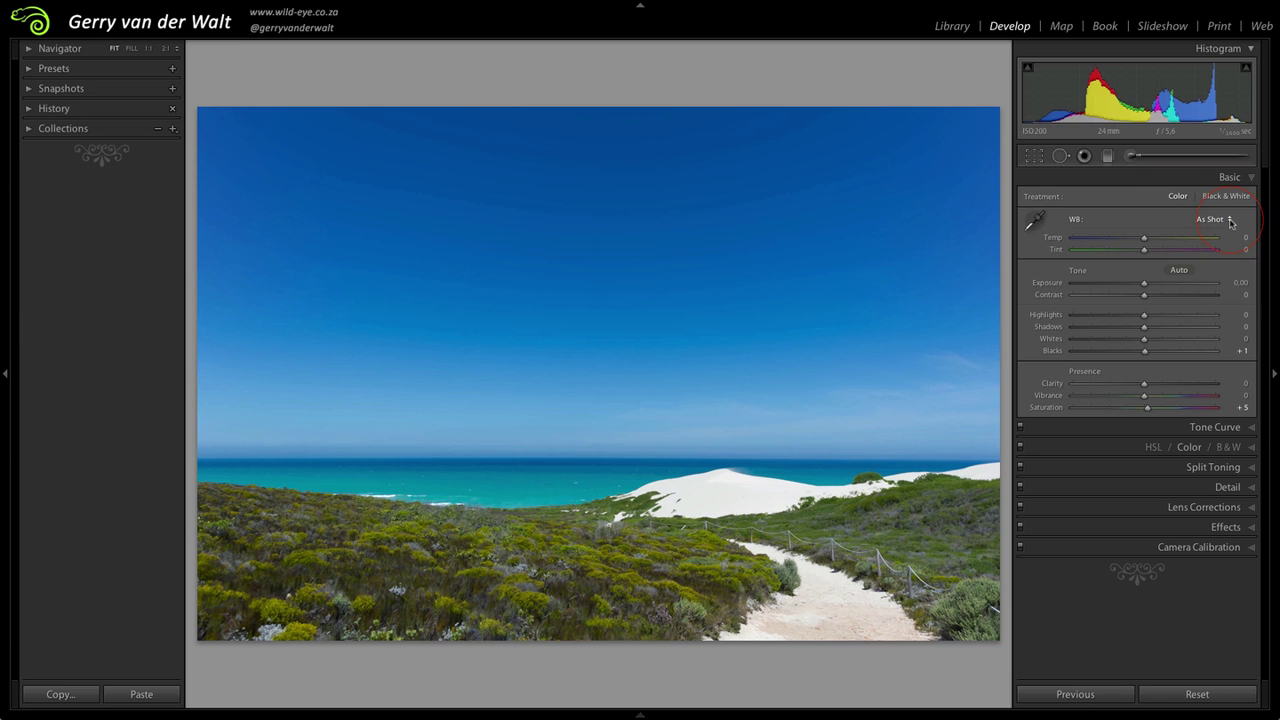
pyautogui.click(1221, 199)
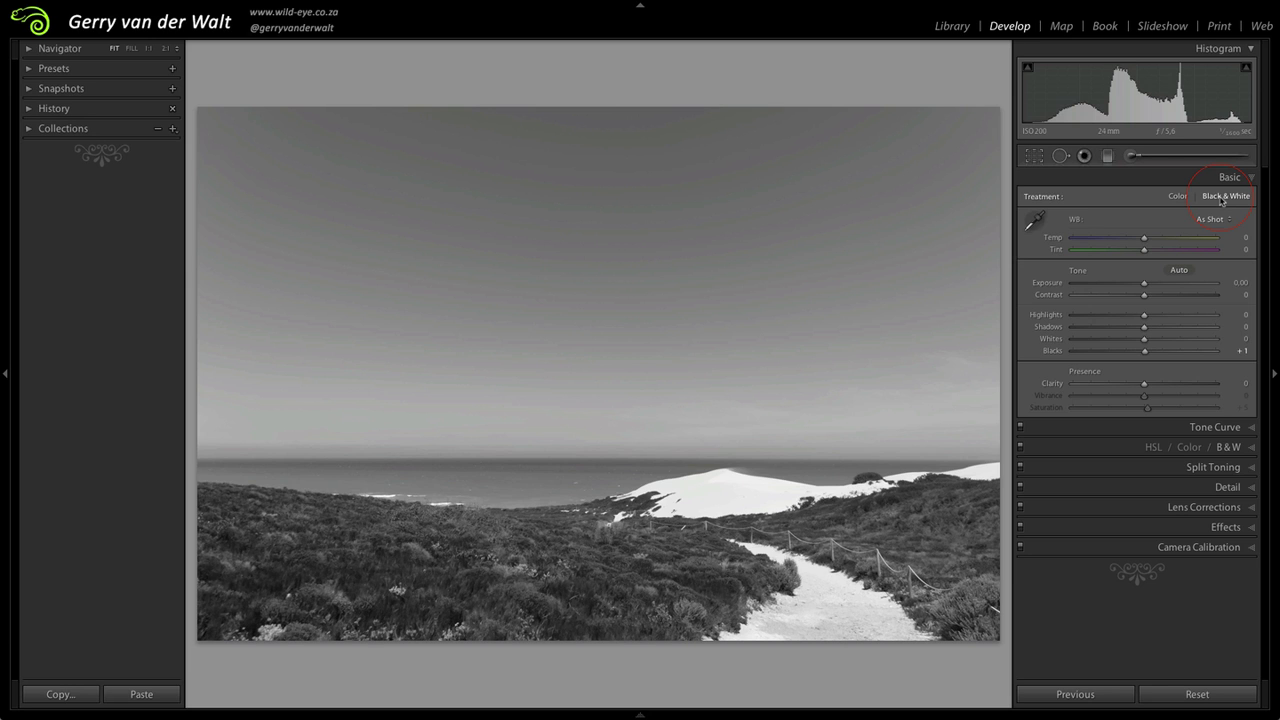
pyautogui.click(1182, 198)
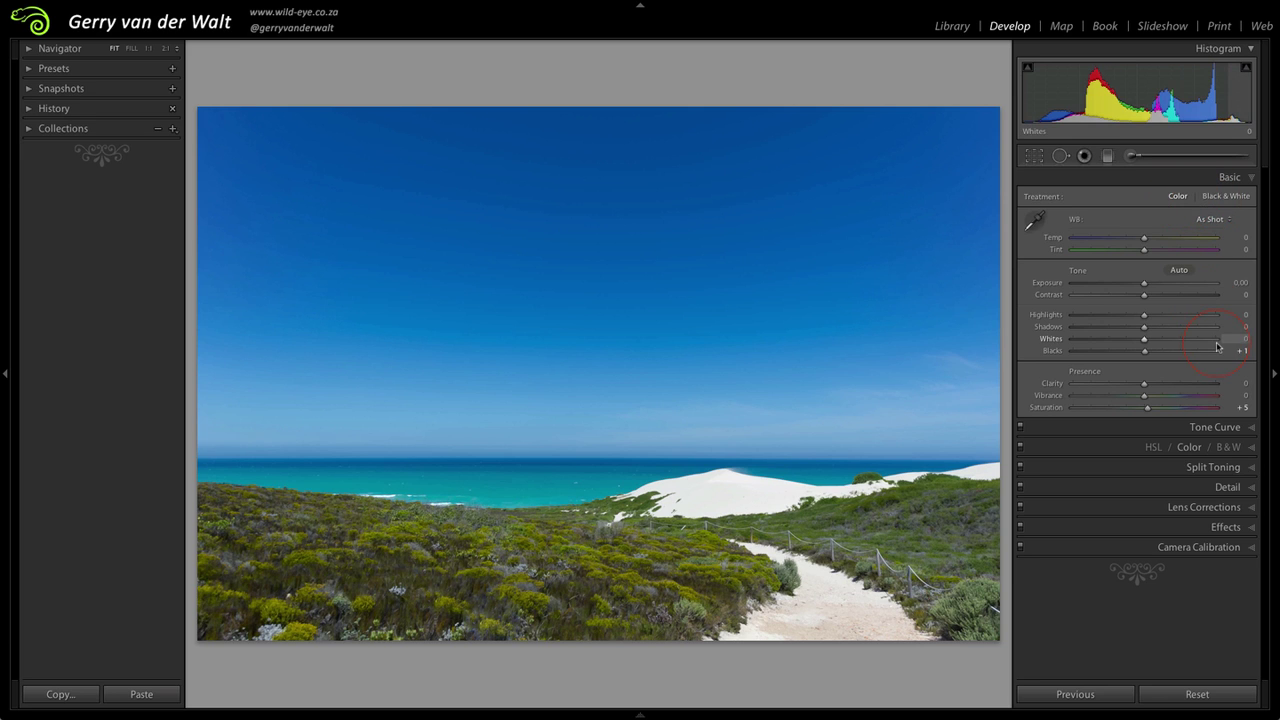
# - Adjust the tone curve regions to Highlights +35, Lights 0, Darks −13 and Shadows +12
pyautogui.click(1250, 427)
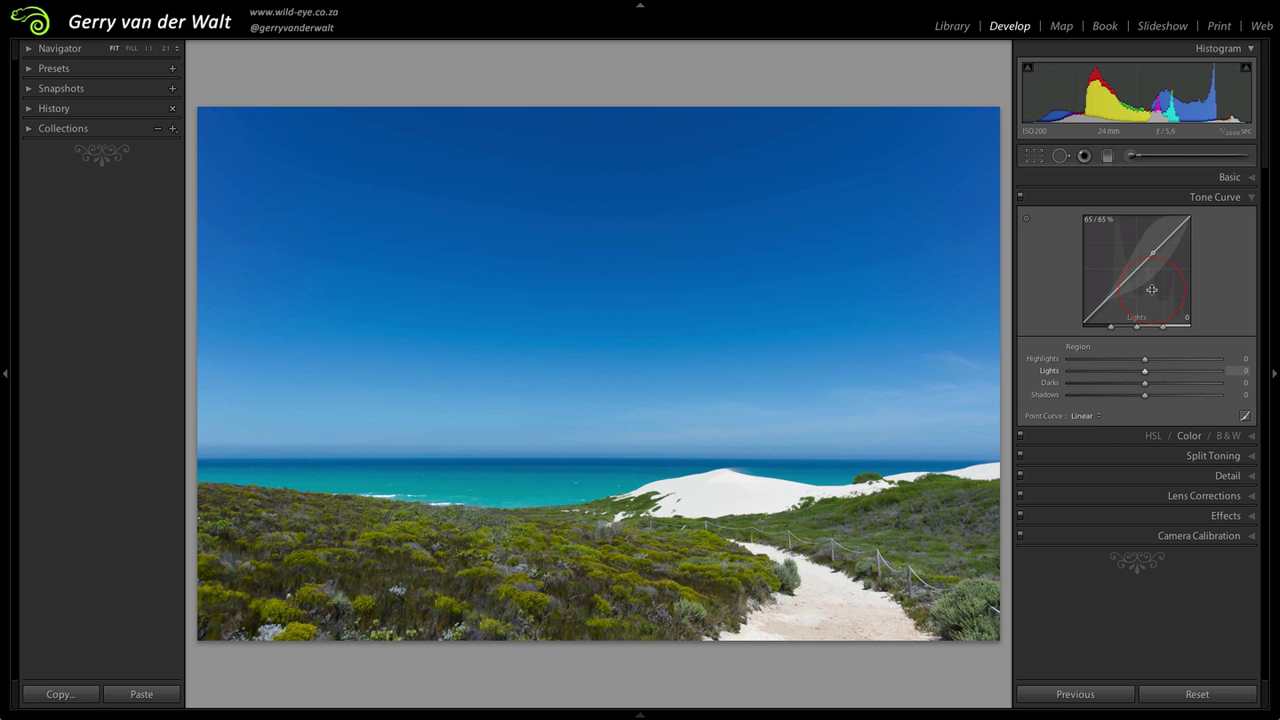
pyautogui.moveTo(1102, 314); pyautogui.dragTo(1168, 240)
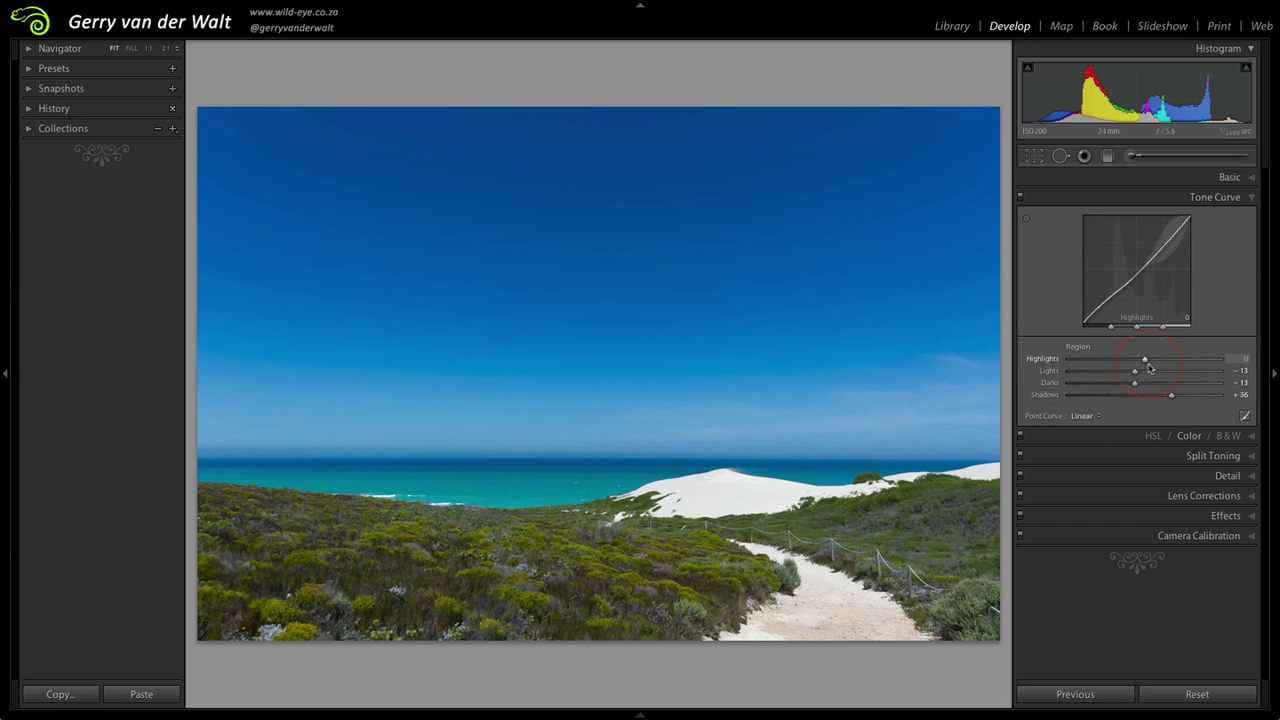
pyautogui.moveTo(1146, 360)
pyautogui.mouseDown()
pyautogui.moveTo(1170, 362)
pyautogui.moveTo(1165, 375)
pyautogui.moveTo(1143, 371)
pyautogui.moveTo(1172, 398)
pyautogui.moveTo(1154, 398)
pyautogui.mouseUp()
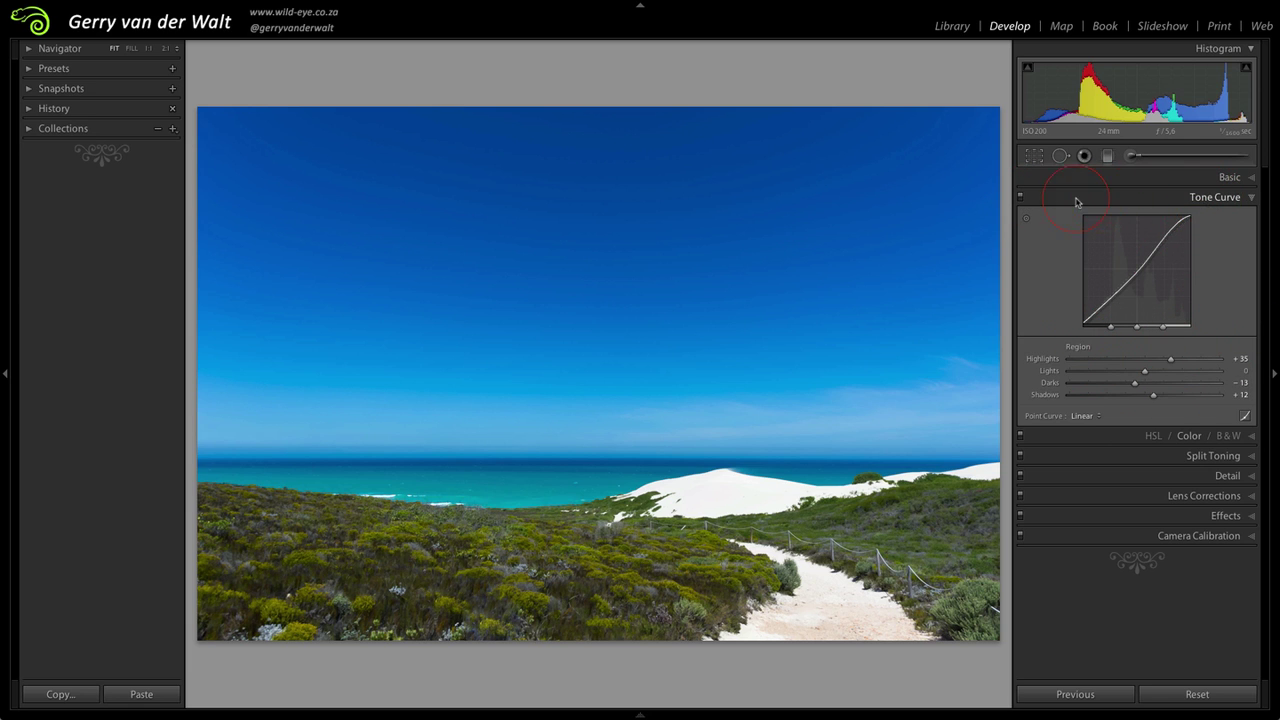
# - Compare the photo with and without the tone curve adjustments, leaving them enabled
pyautogui.click(1020, 198)
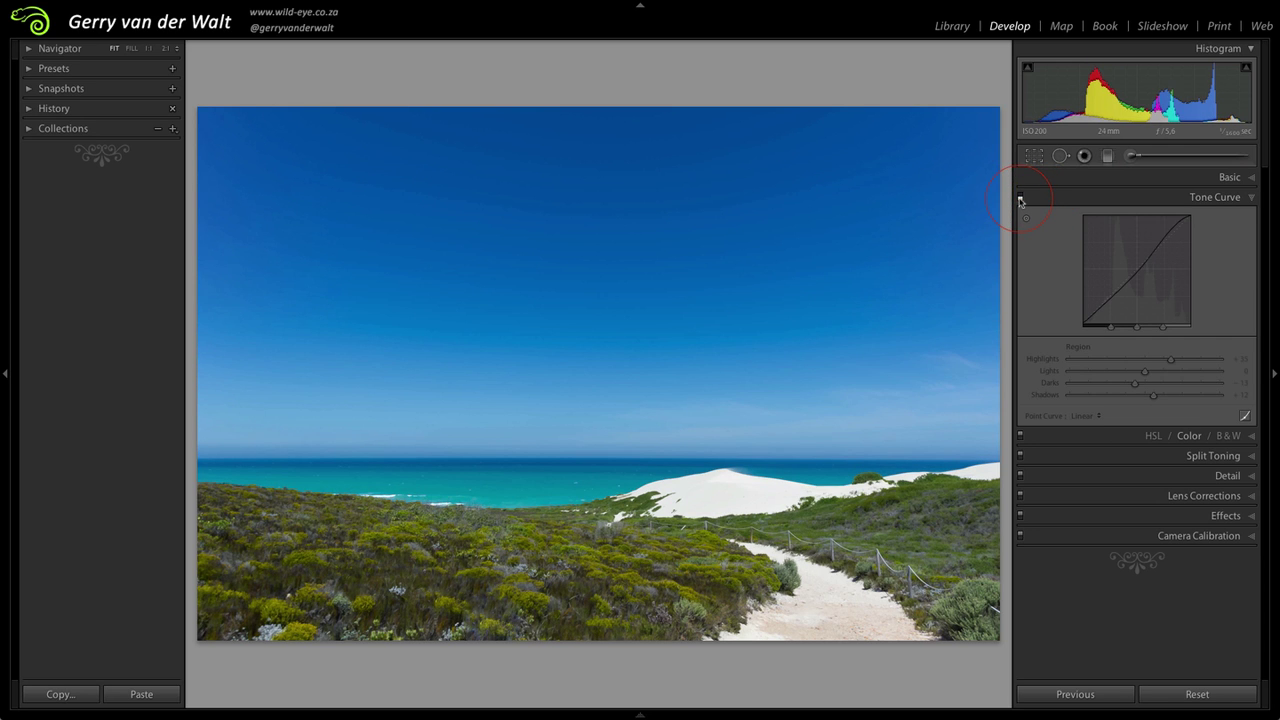
pyautogui.click(1020, 199)
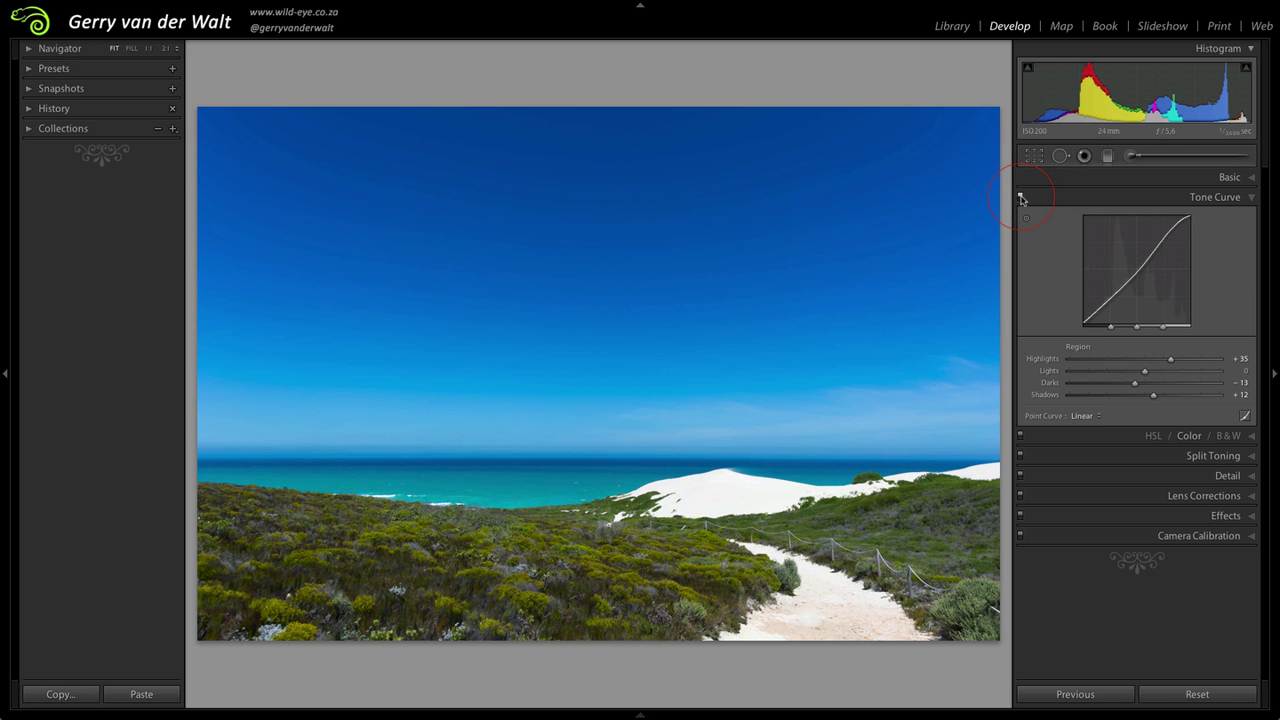
pyautogui.click(1021, 199)
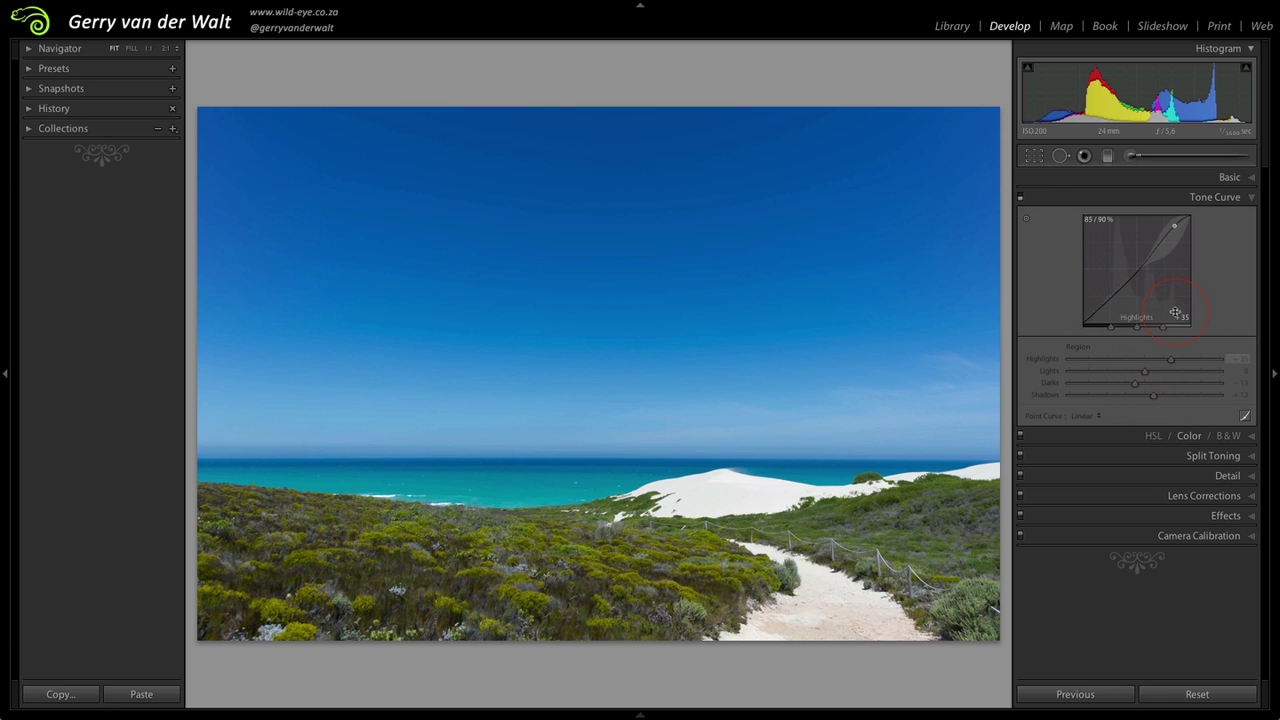
pyautogui.click(1022, 197)
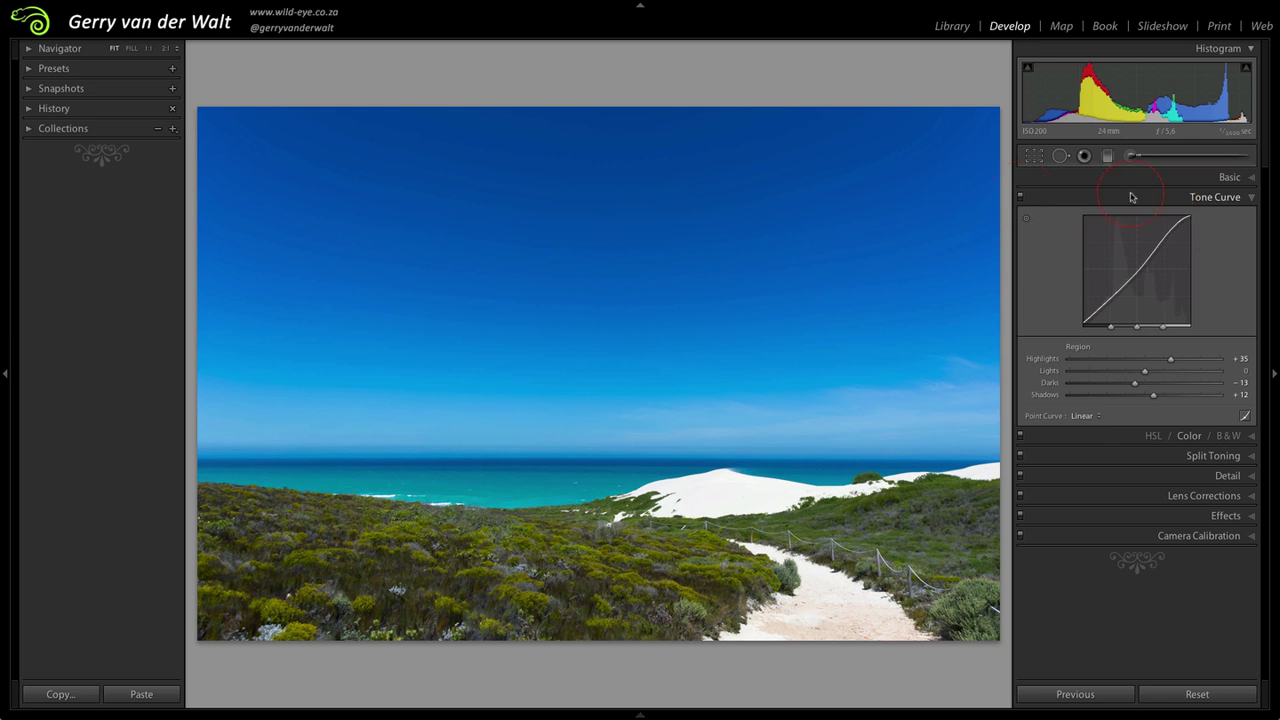
# - Expand the color adjustments in HSL mode and show all hue, saturation and luminance sliders together
pyautogui.click(1152, 440)
pyautogui.click(1189, 438)
pyautogui.click(1229, 438)
pyautogui.click(1250, 437)
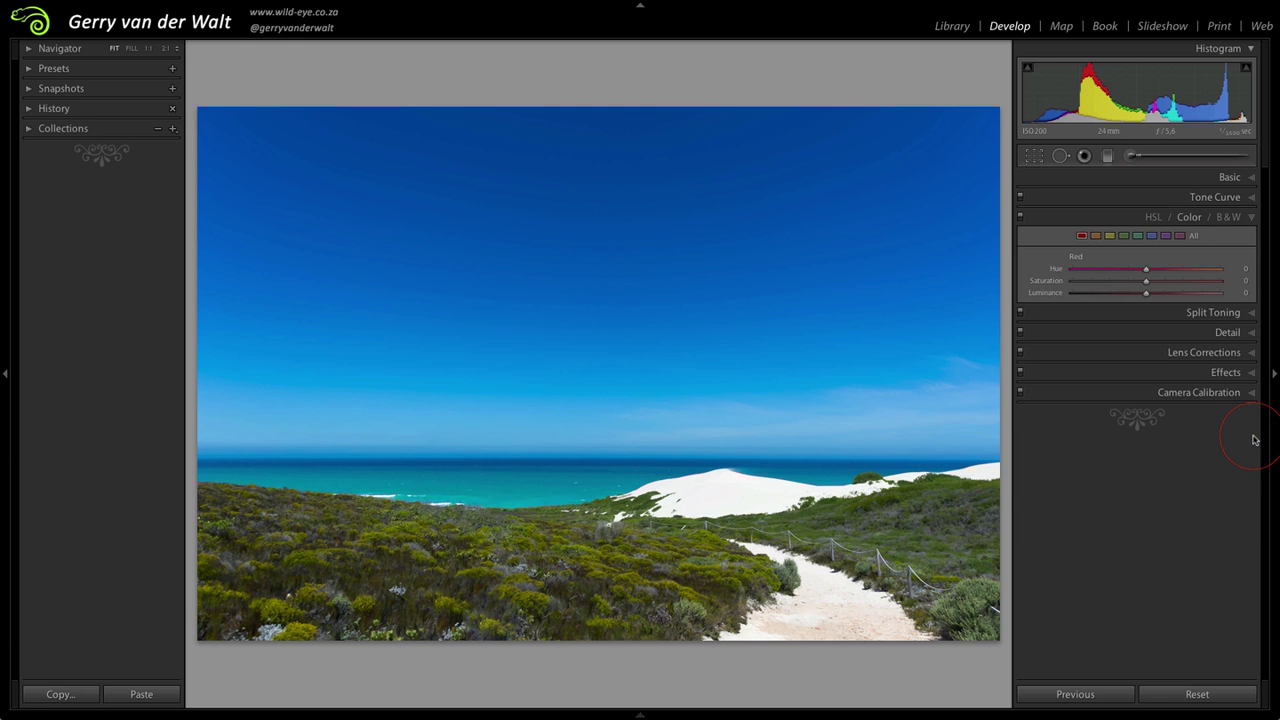
pyautogui.click(1199, 172)
pyautogui.click(1244, 223)
pyautogui.click(1152, 218)
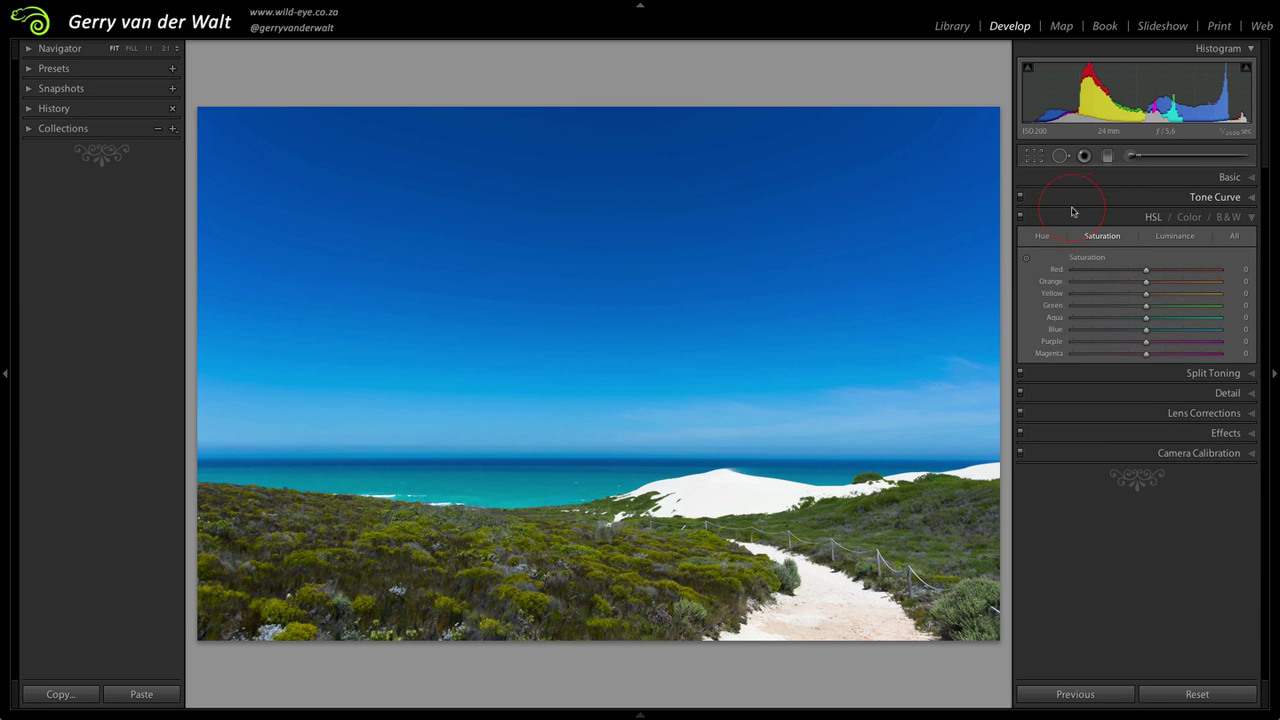
pyautogui.click(1105, 238)
pyautogui.click(1235, 237)
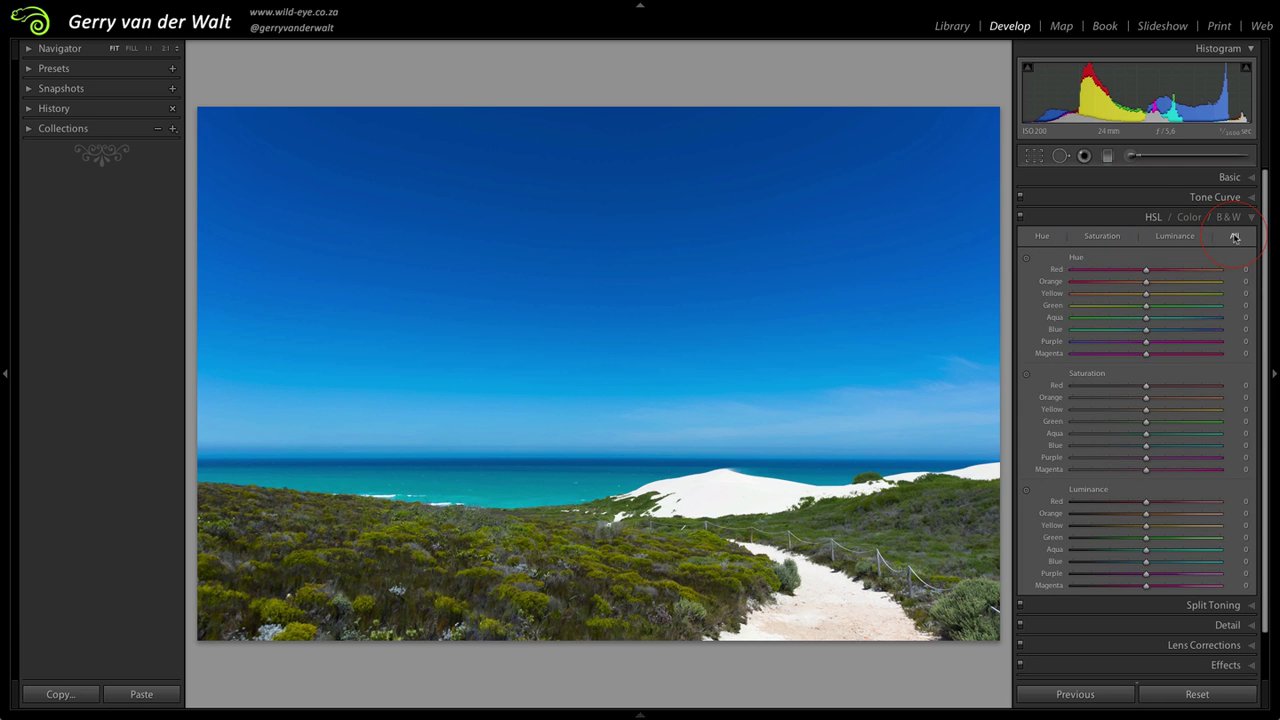
# - Set the red Hue to +5 and the red Saturation to +7 in the HSL adjustments
pyautogui.click(1187, 290)
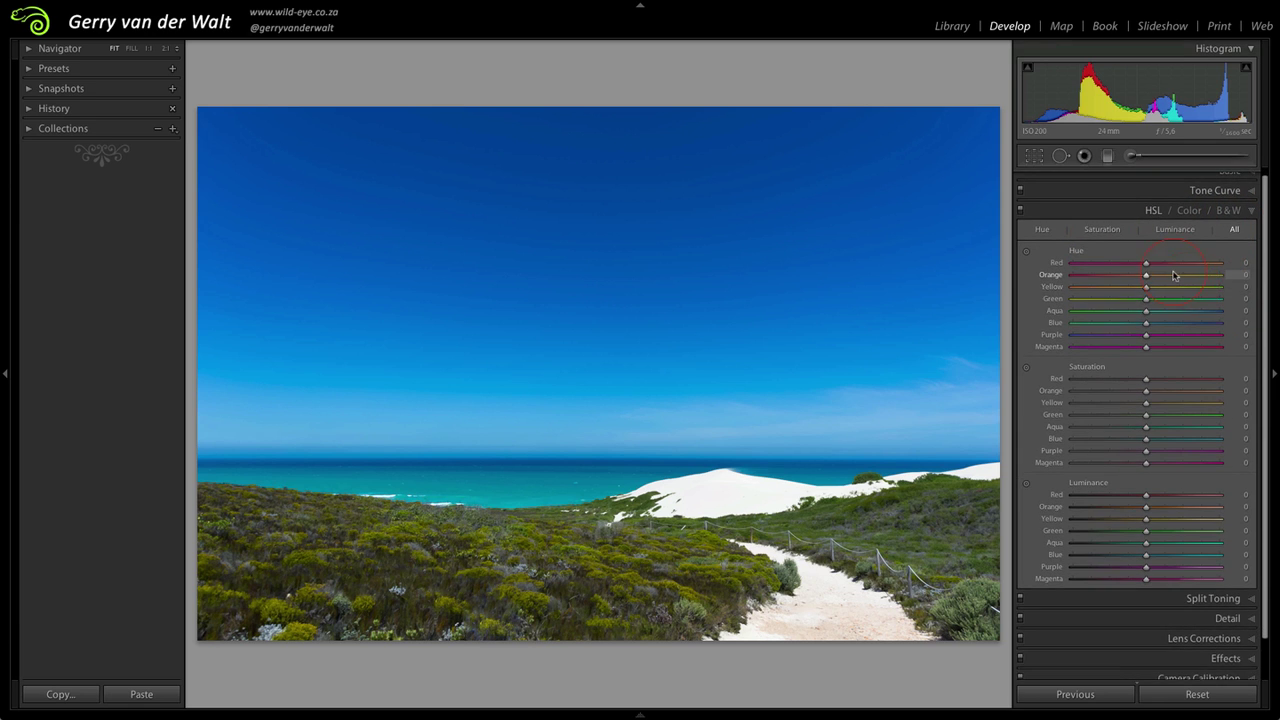
pyautogui.click(1099, 256)
pyautogui.moveTo(1147, 265)
pyautogui.mouseDown()
pyautogui.moveTo(1112, 265)
pyautogui.moveTo(1203, 265)
pyautogui.moveTo(1149, 265)
pyautogui.mouseUp()
pyautogui.moveTo(1147, 384)
pyautogui.mouseDown()
pyautogui.moveTo(1166, 384)
pyautogui.moveTo(1150, 384)
pyautogui.mouseUp()
# - Review the Hue, Saturation and Luminance slider groups separately
pyautogui.click(1042, 230)
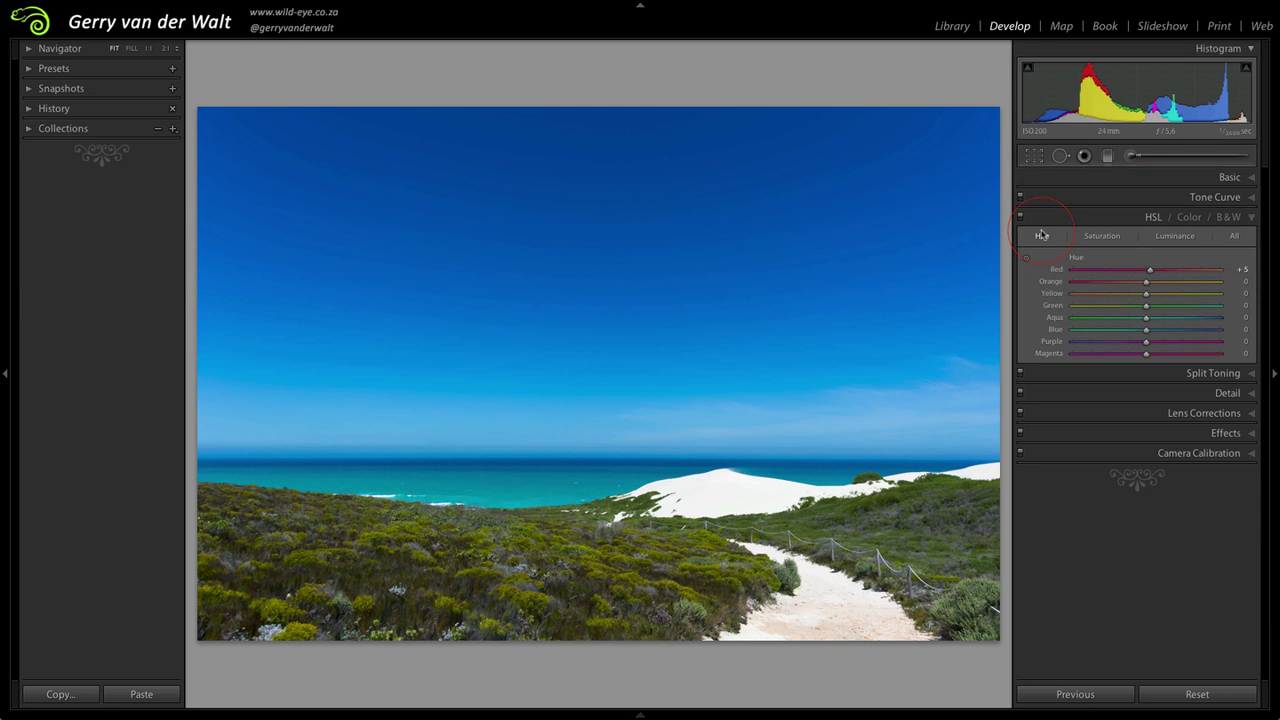
pyautogui.click(1142, 344)
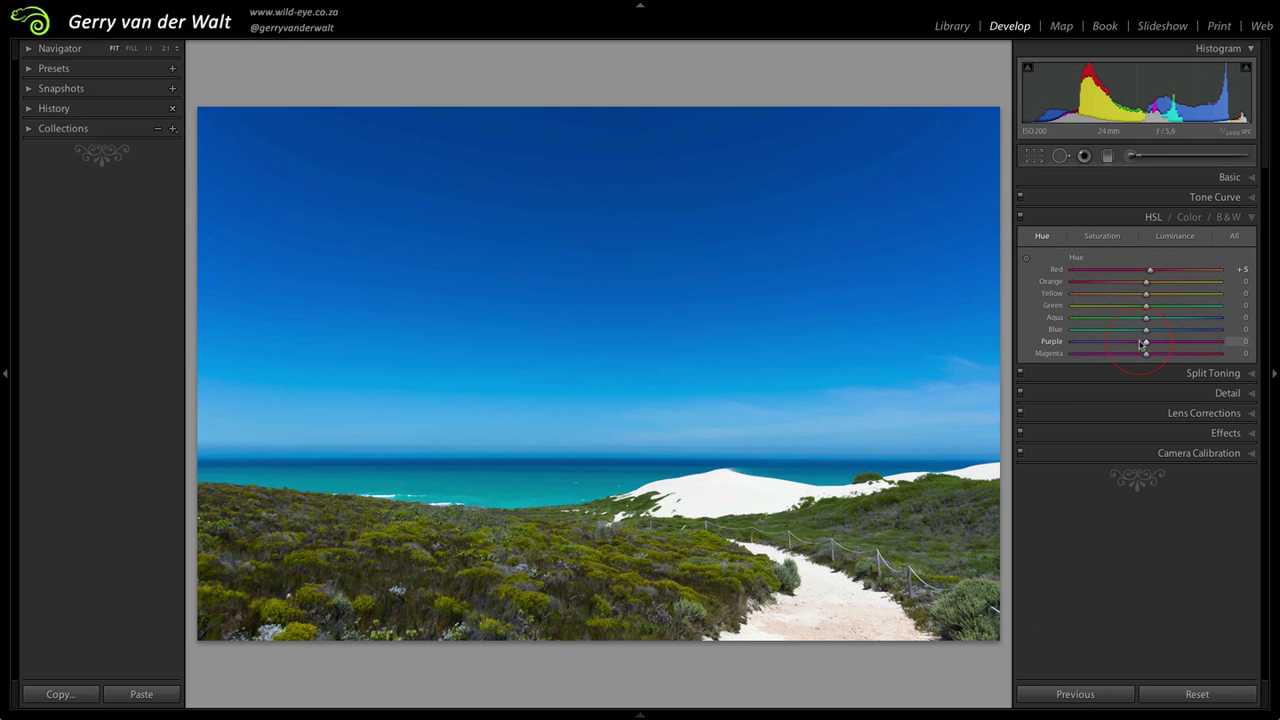
pyautogui.click(1104, 237)
pyautogui.click(1178, 237)
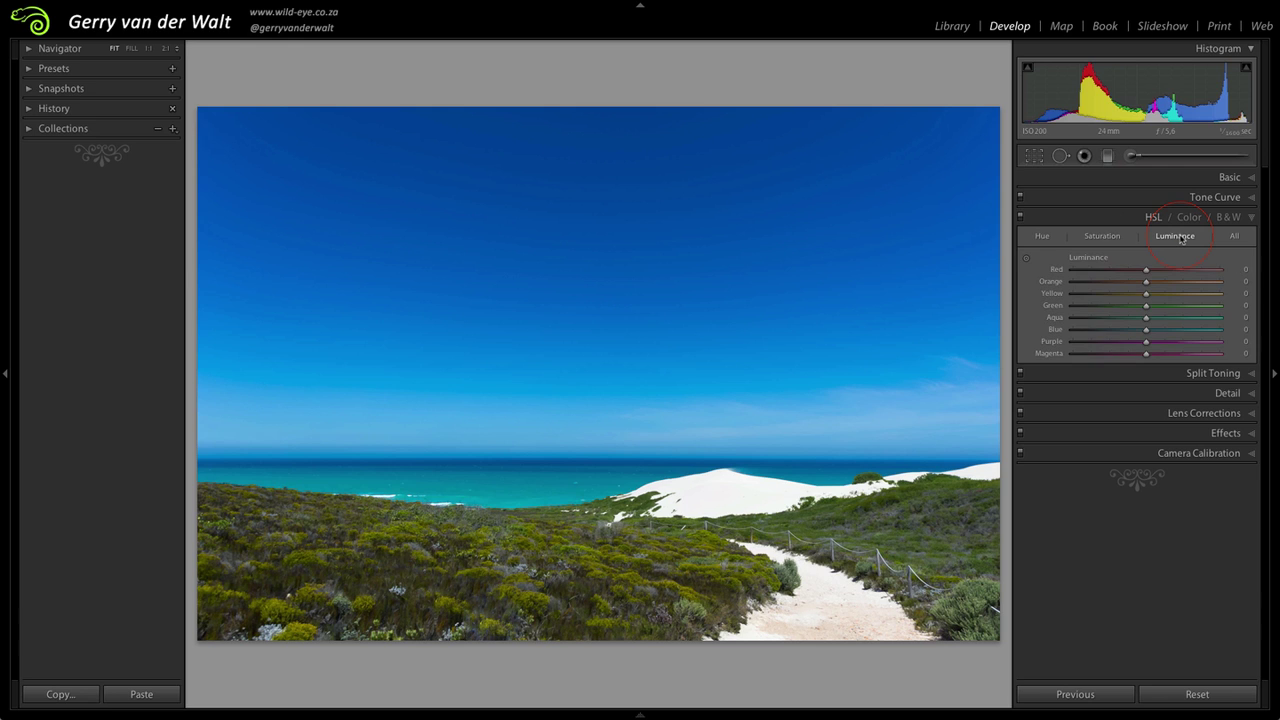
# - View the red channel in the Color adjustments and convert the photo to the Black & White mix
pyautogui.click(1189, 218)
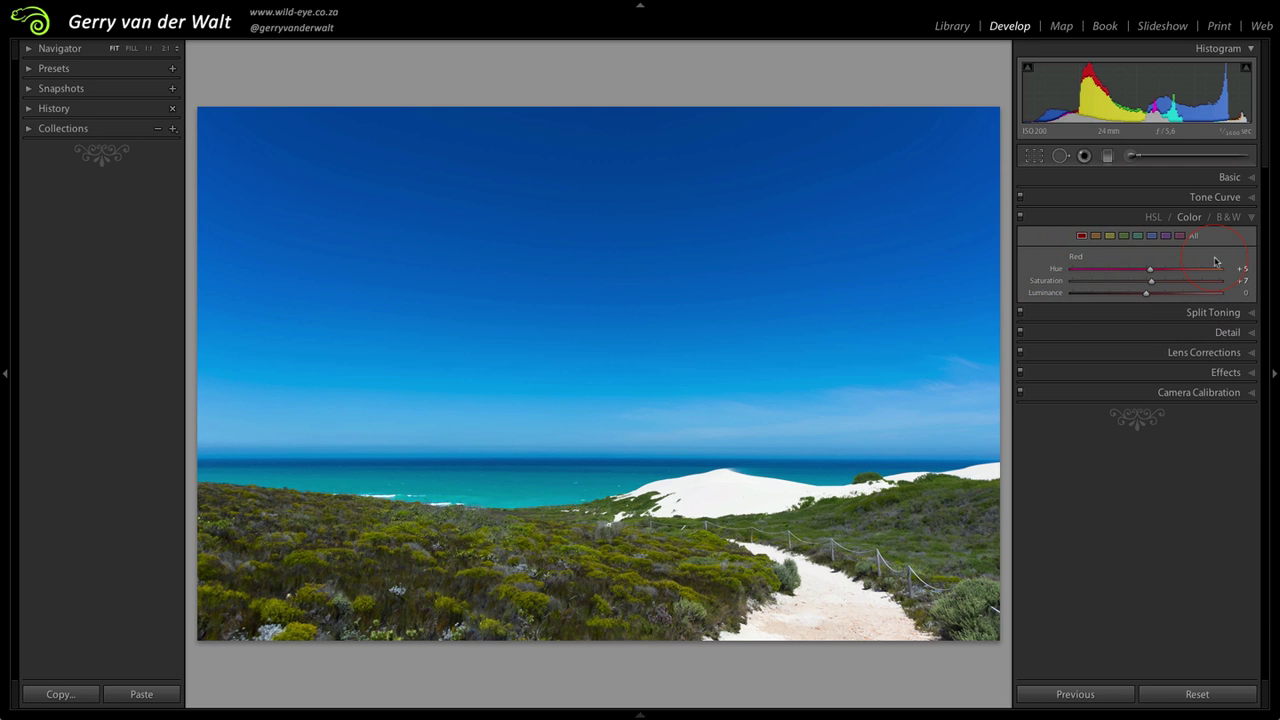
pyautogui.click(1228, 217)
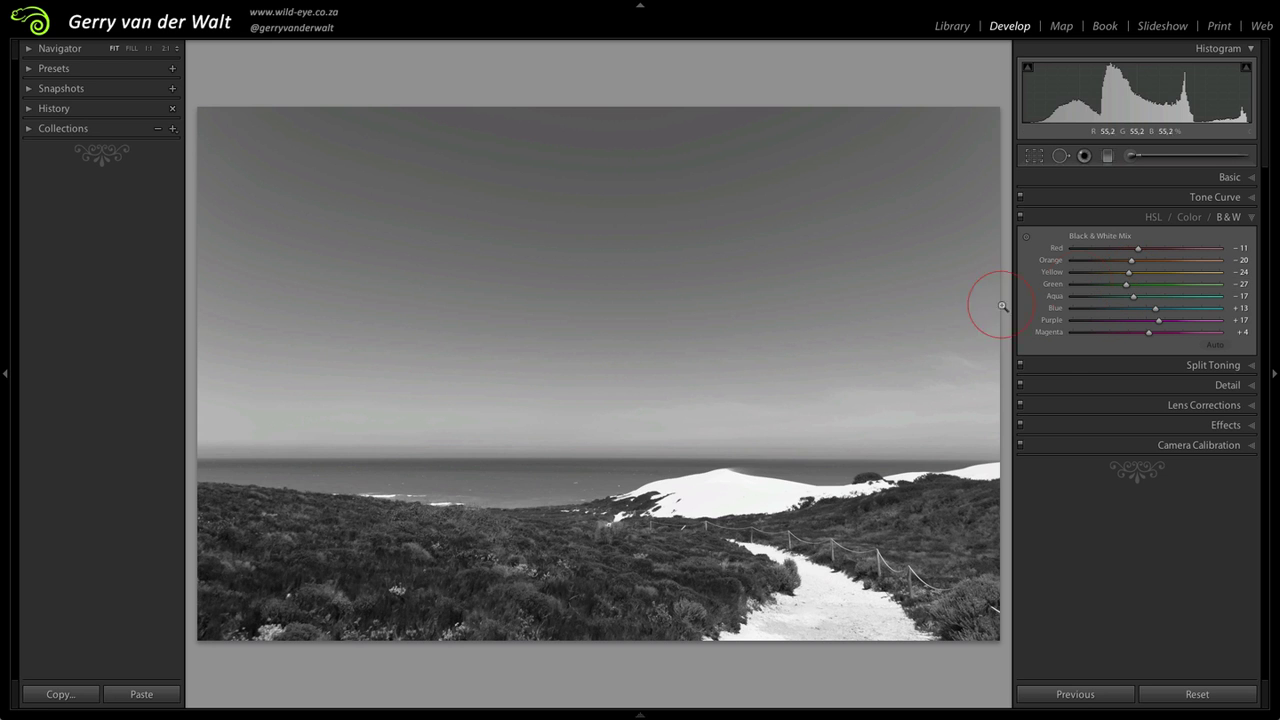
# - Compare the photo in color and black and white, try the Blue mix at -1 and +11, and return the photo to color
pyautogui.click(1189, 217)
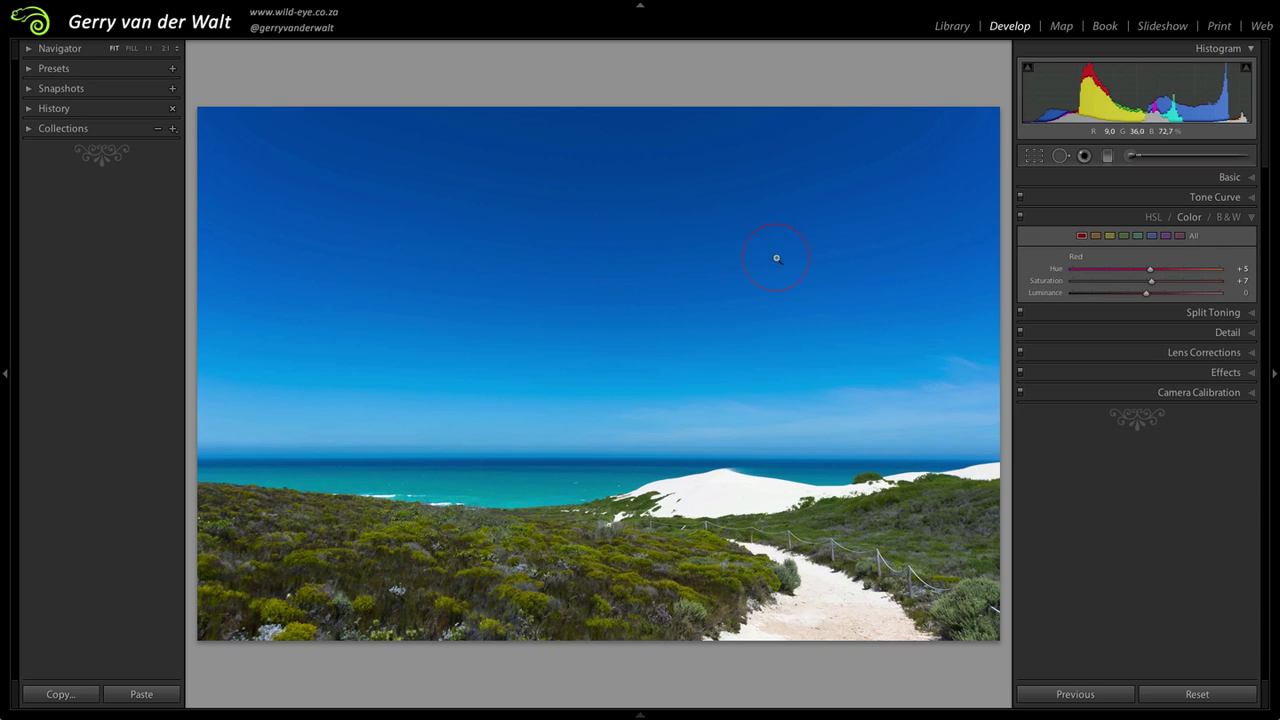
pyautogui.click(1228, 217)
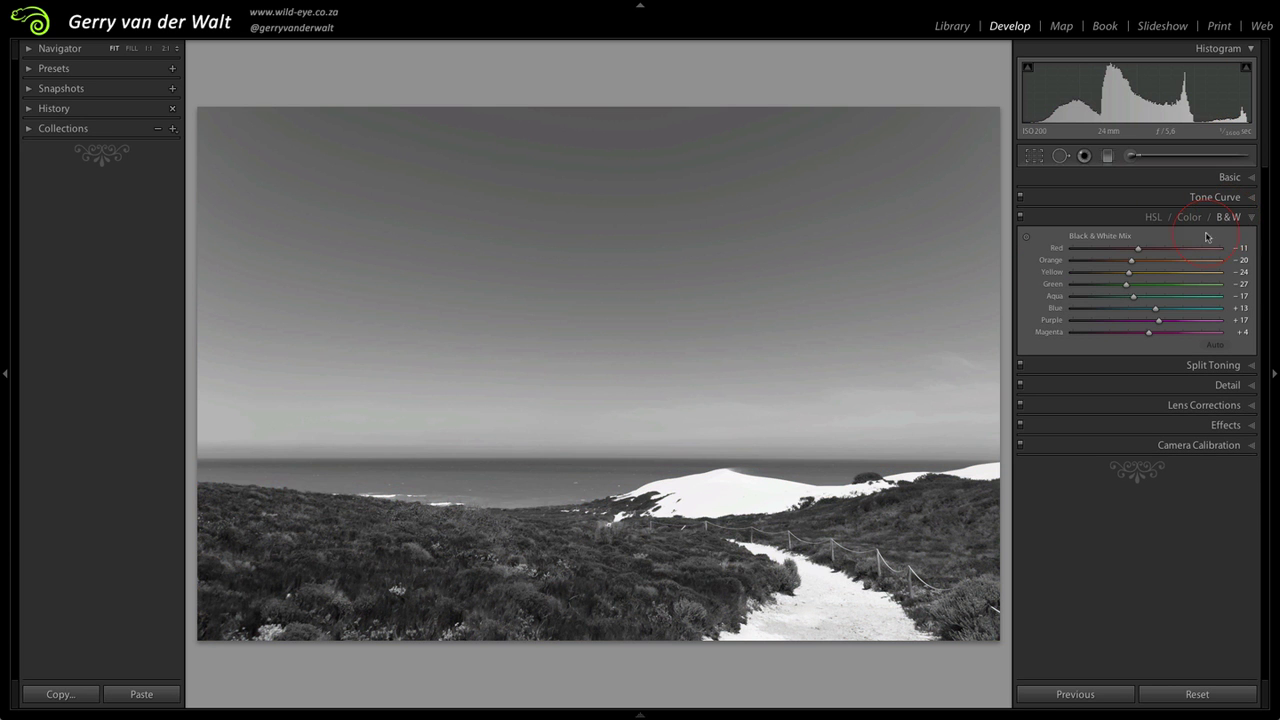
pyautogui.moveTo(1156, 312)
pyautogui.mouseDown()
pyautogui.moveTo(1098, 314)
pyautogui.moveTo(1185, 316)
pyautogui.moveTo(1146, 317)
pyautogui.mouseUp()
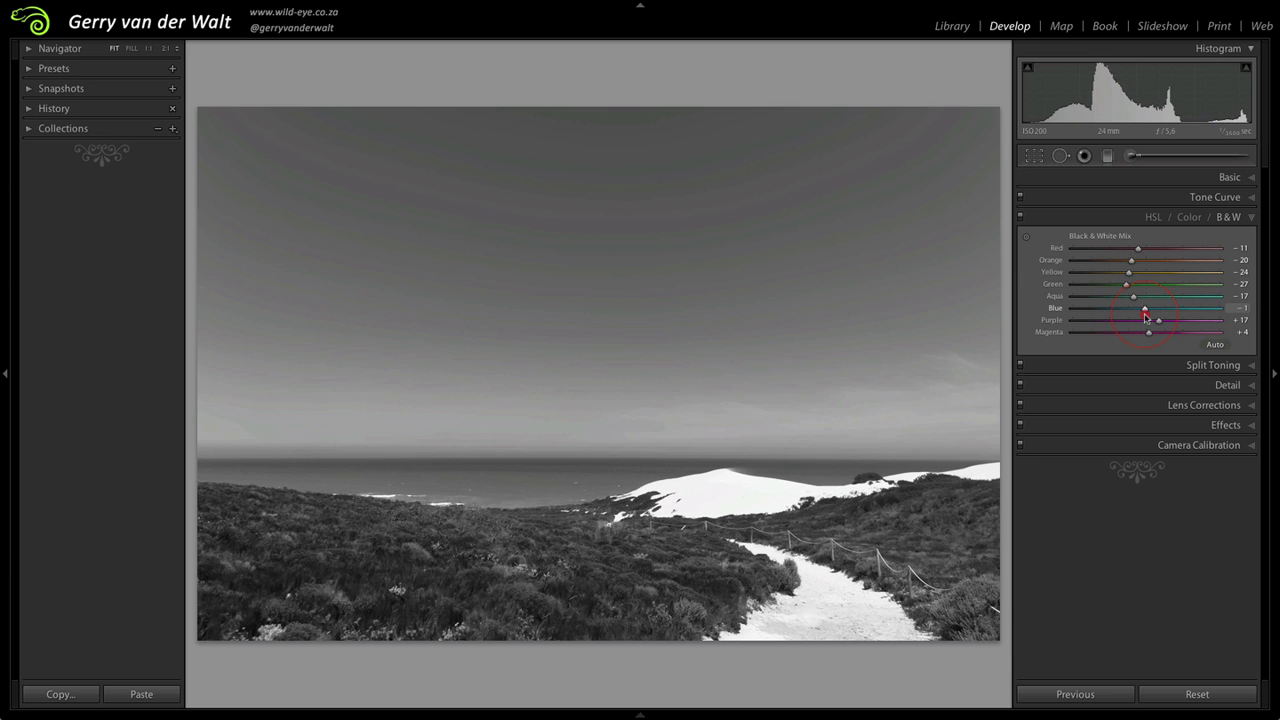
pyautogui.moveTo(1144, 313); pyautogui.dragTo(1154, 313)
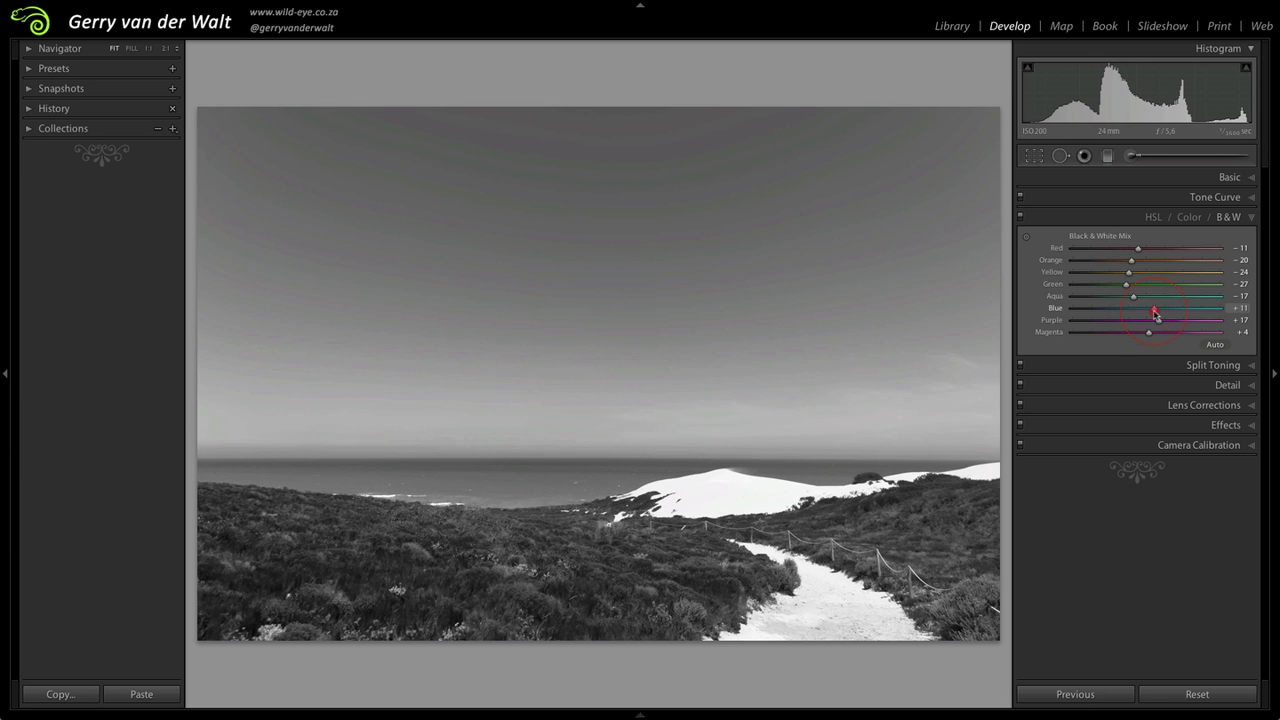
pyautogui.click(1189, 217)
# - Tint the photo's highlights green with Split Toning, using hue 108 and saturation 14
pyautogui.click(1213, 312)
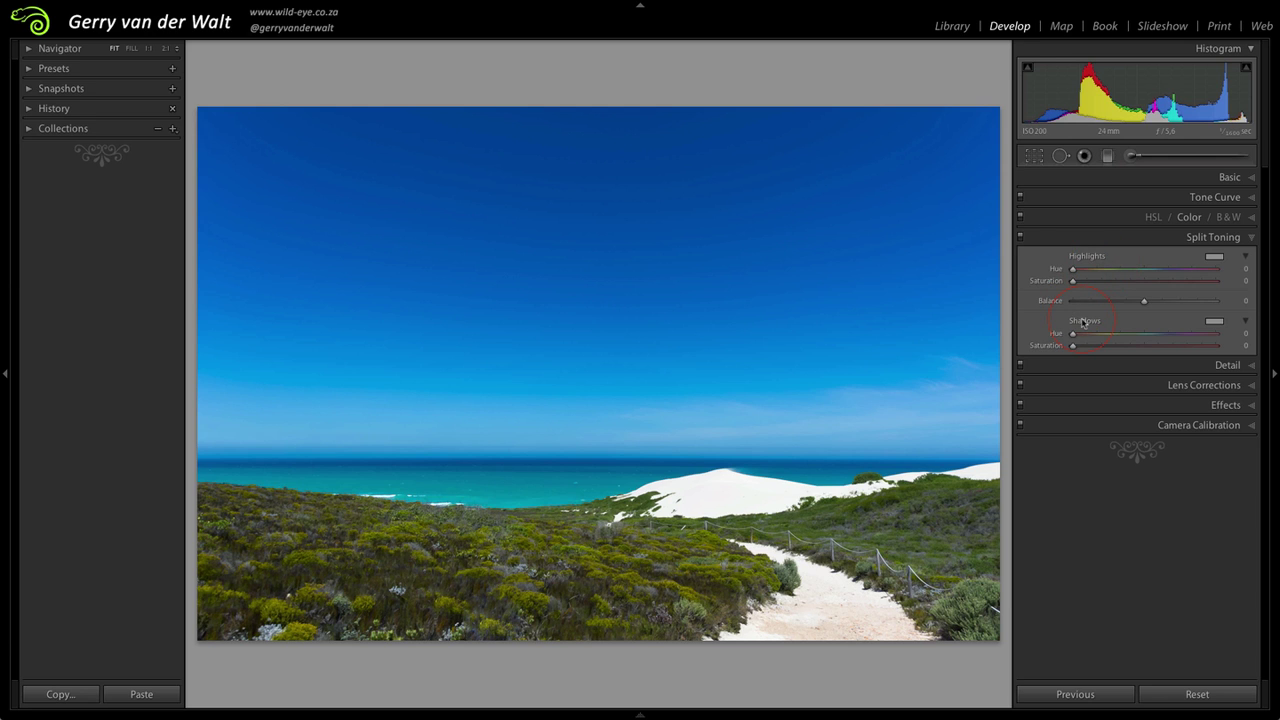
pyautogui.click(1214, 258)
pyautogui.moveTo(1066, 258); pyautogui.dragTo(1014, 295)
pyautogui.click(932, 226)
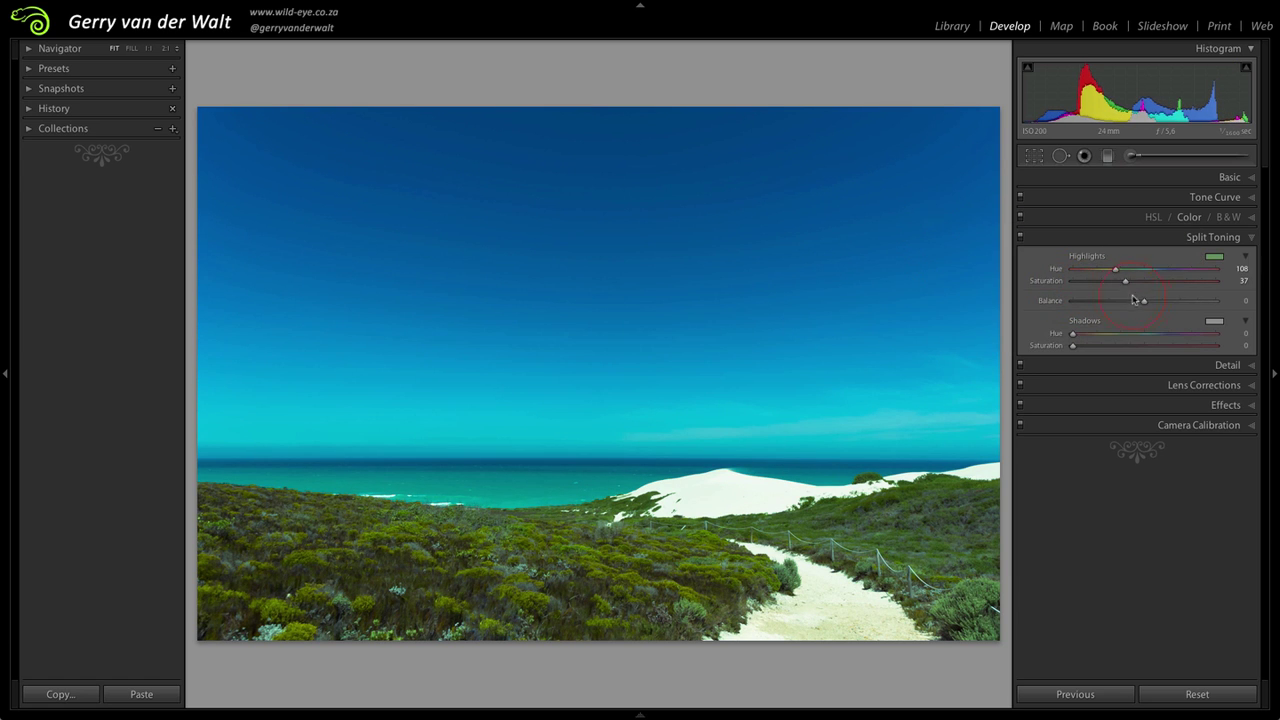
pyautogui.moveTo(1125, 283); pyautogui.dragTo(1092, 282)
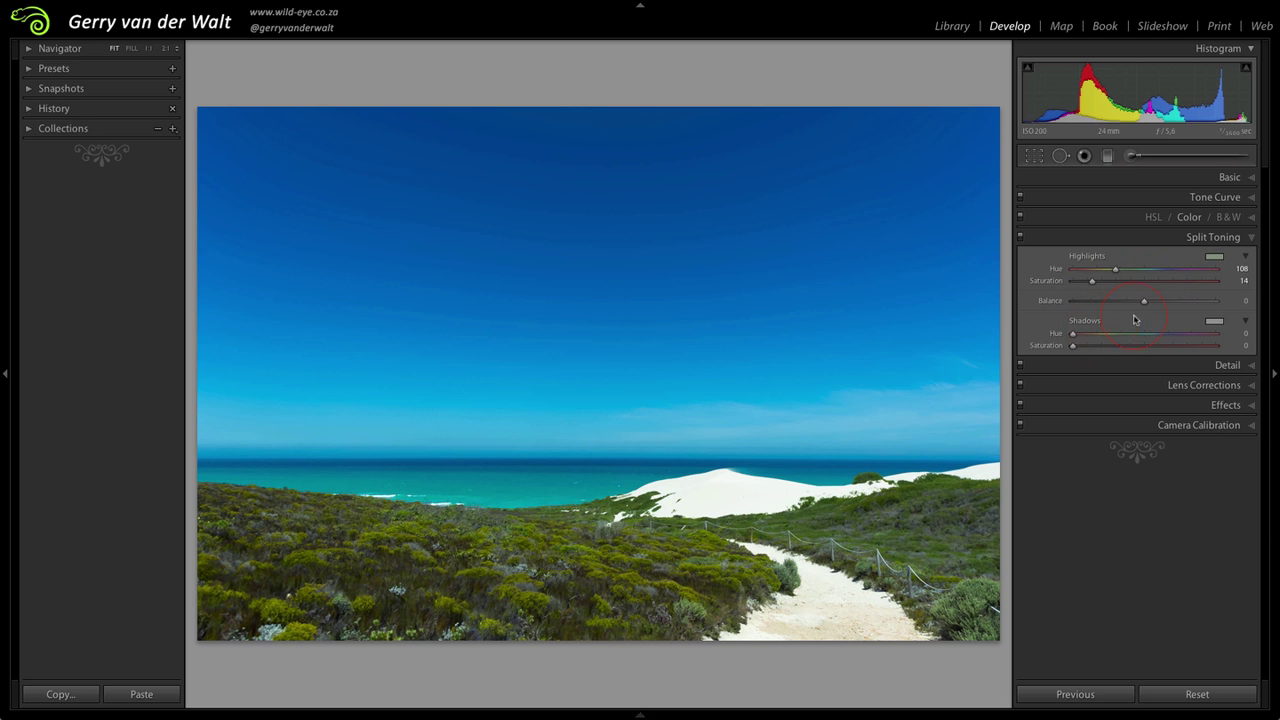
pyautogui.moveTo(1145, 305)
pyautogui.mouseDown()
pyautogui.moveTo(1108, 303)
pyautogui.moveTo(1198, 306)
pyautogui.moveTo(1147, 309)
pyautogui.mouseUp()
pyautogui.click(1250, 238)
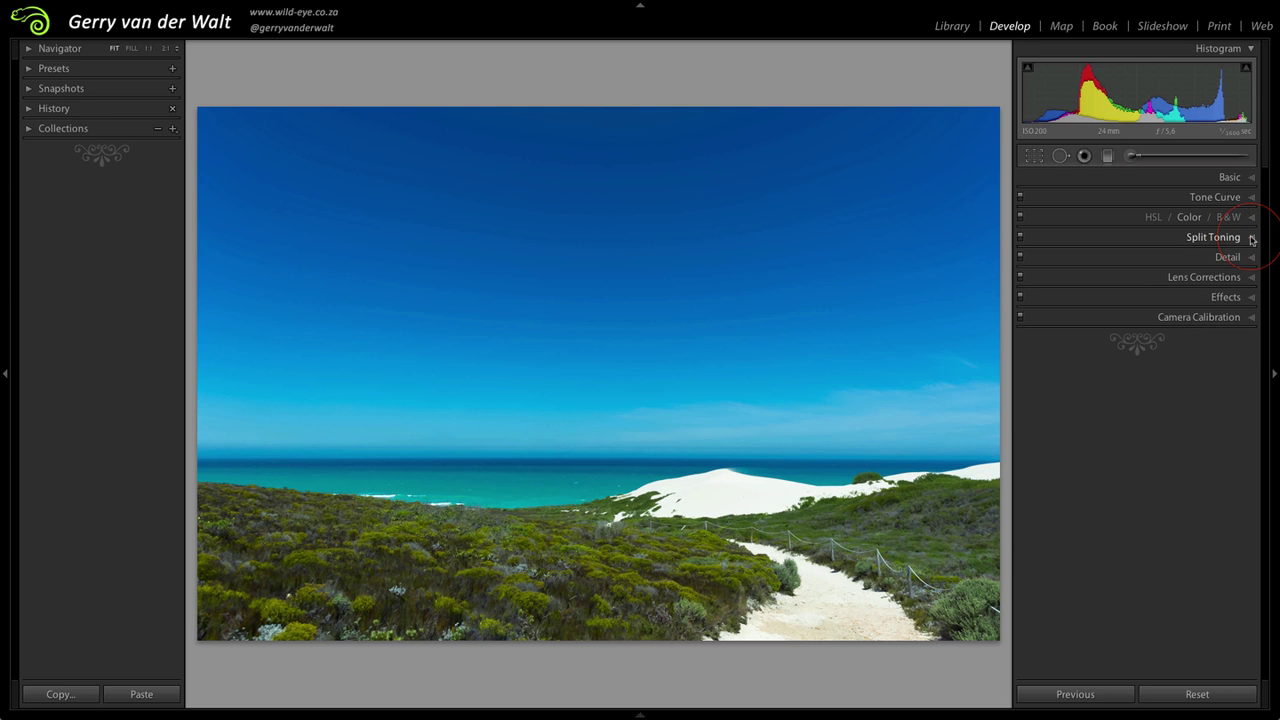
# - Review the sharpening and noise reduction settings, and compare the photo with lens profile corrections disabled and enabled
pyautogui.click(1251, 258)
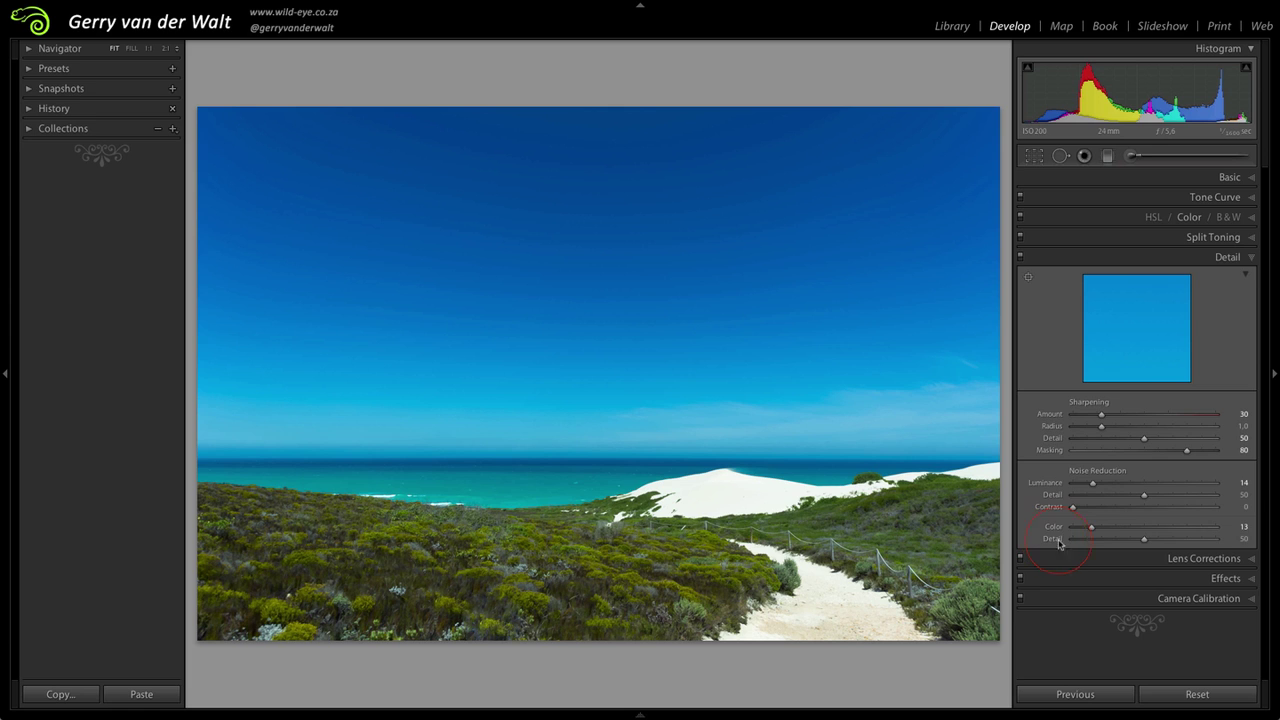
pyautogui.click(1252, 259)
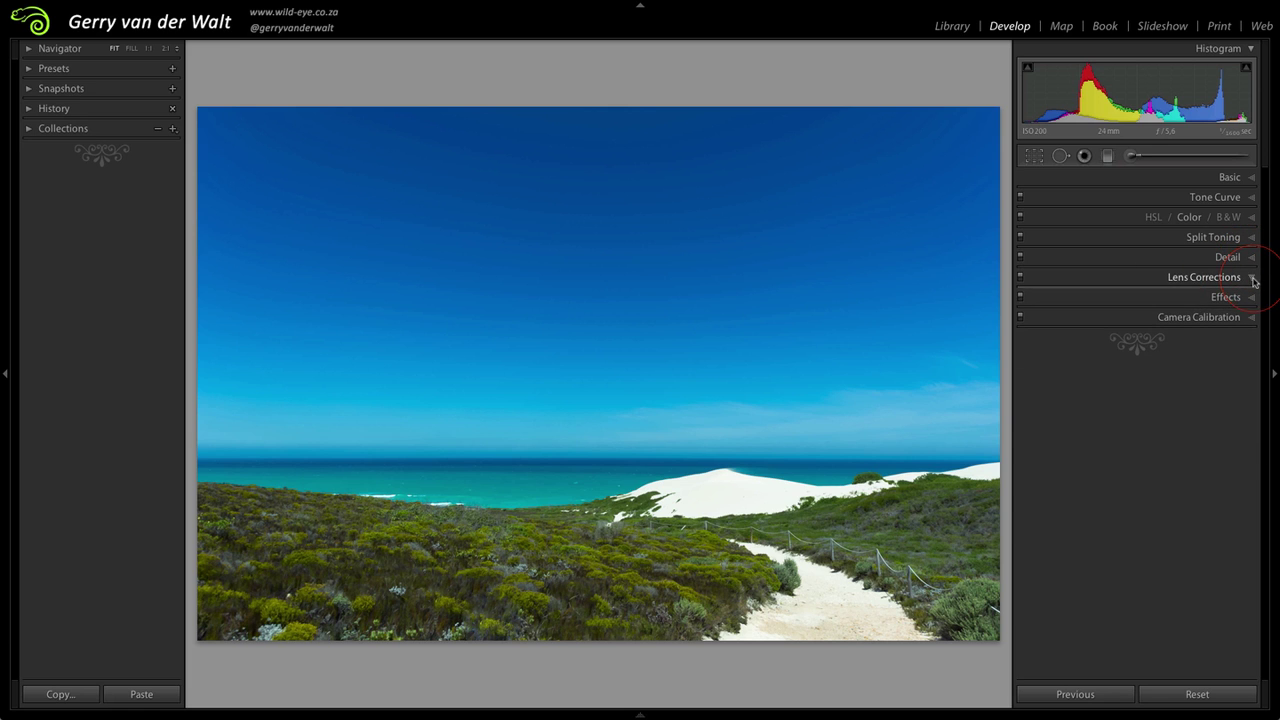
pyautogui.click(1252, 279)
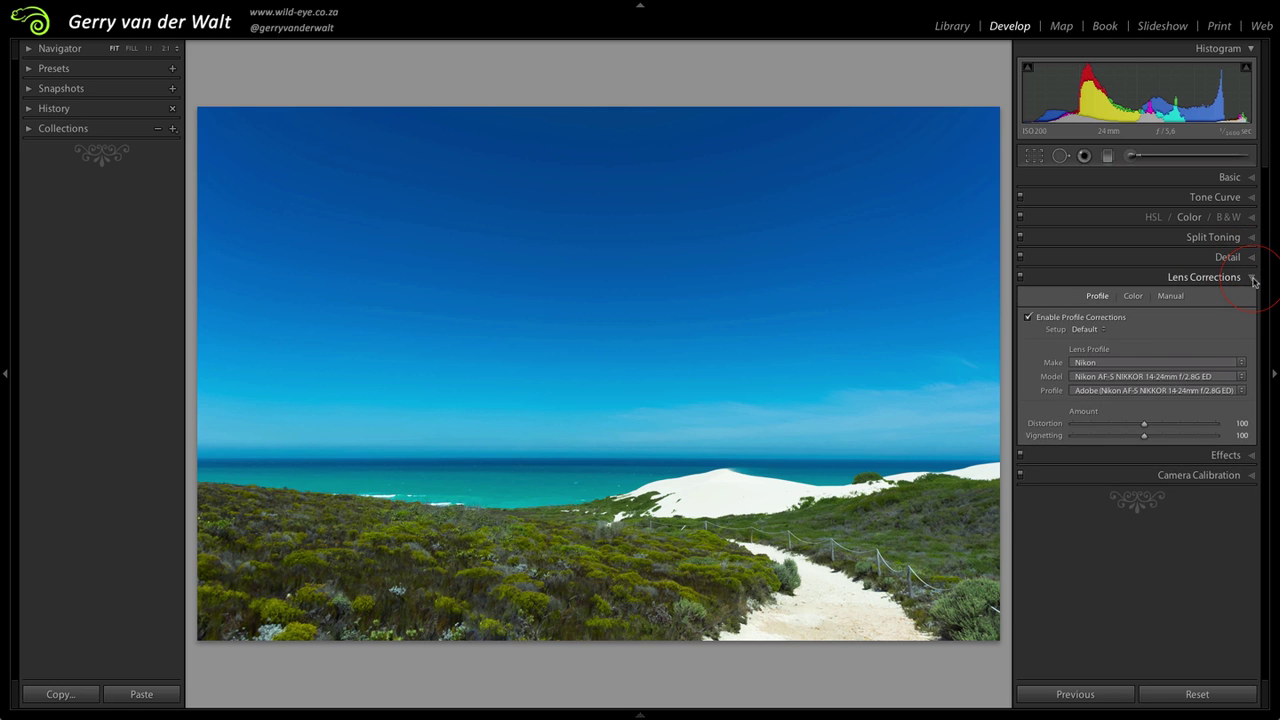
pyautogui.click(1068, 319)
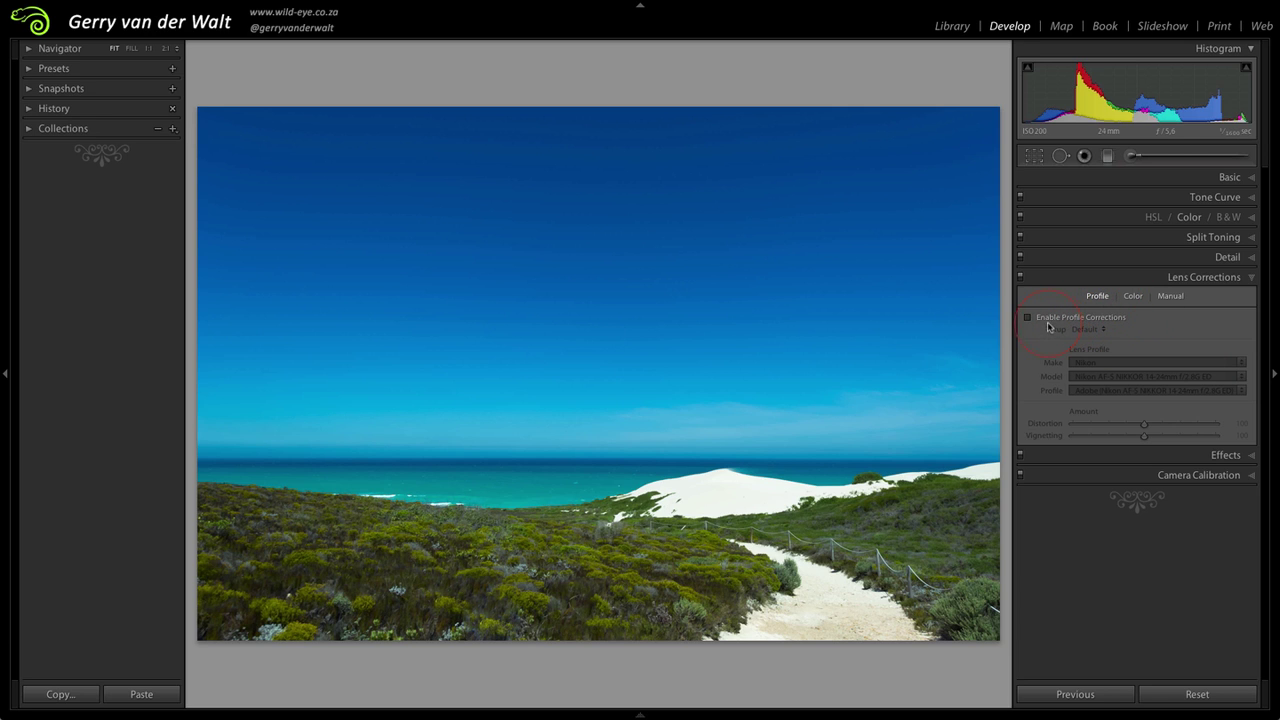
pyautogui.click(1028, 318)
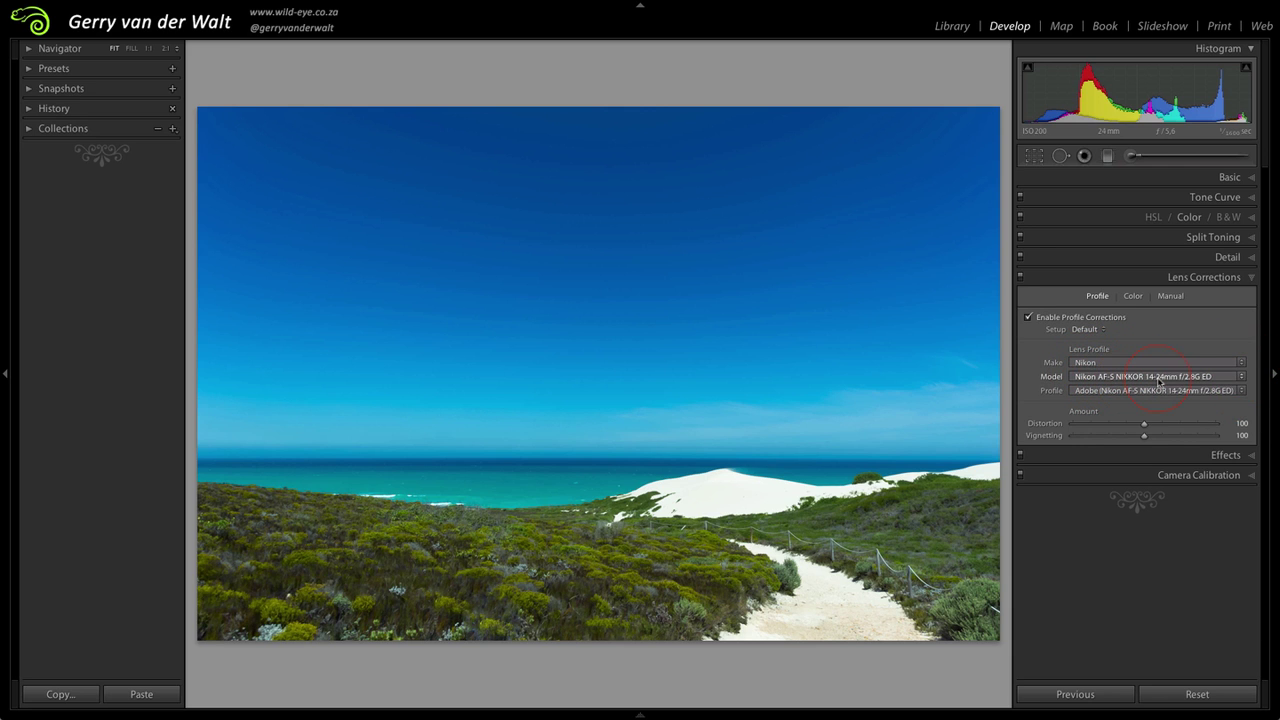
pyautogui.click(1029, 318)
pyautogui.click(1029, 318)
pyautogui.click(1029, 318)
pyautogui.click(1029, 318)
pyautogui.click(1029, 318)
# - Review the chromatic aberration and defringe settings and the manual transform and vignetting controls in Lens Corrections
pyautogui.click(1133, 296)
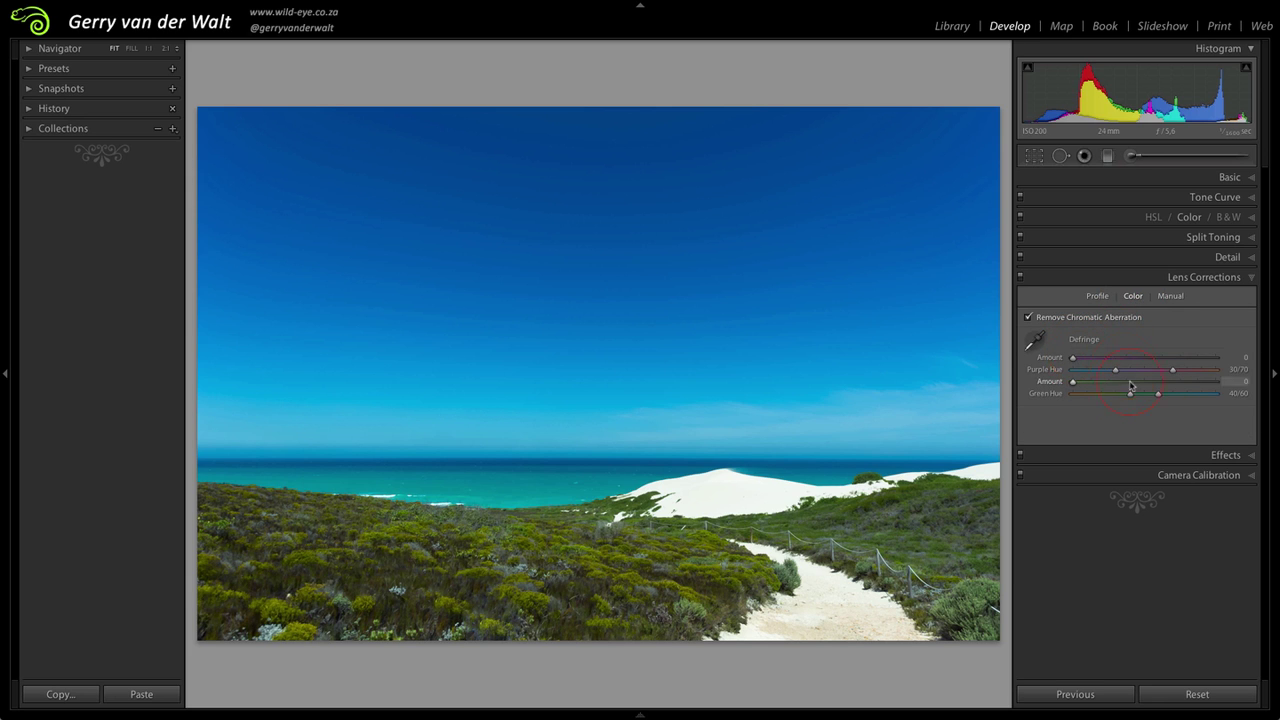
pyautogui.click(1171, 297)
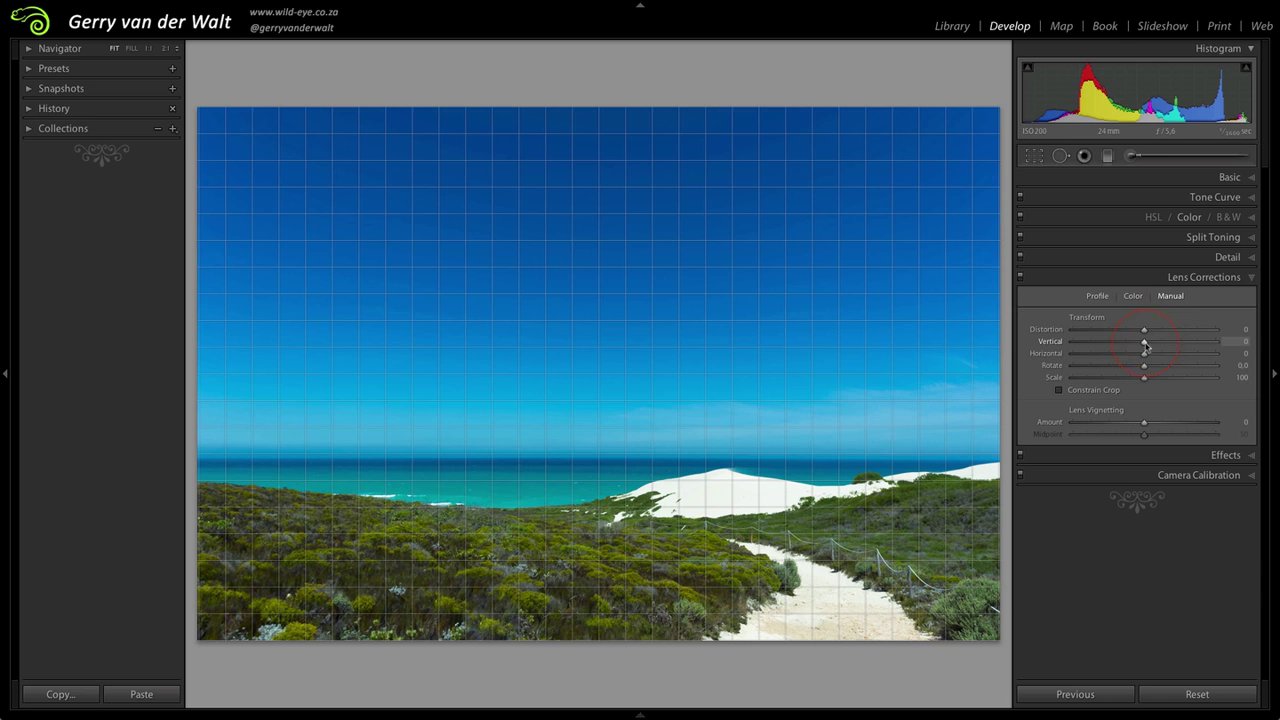
pyautogui.click(1145, 379)
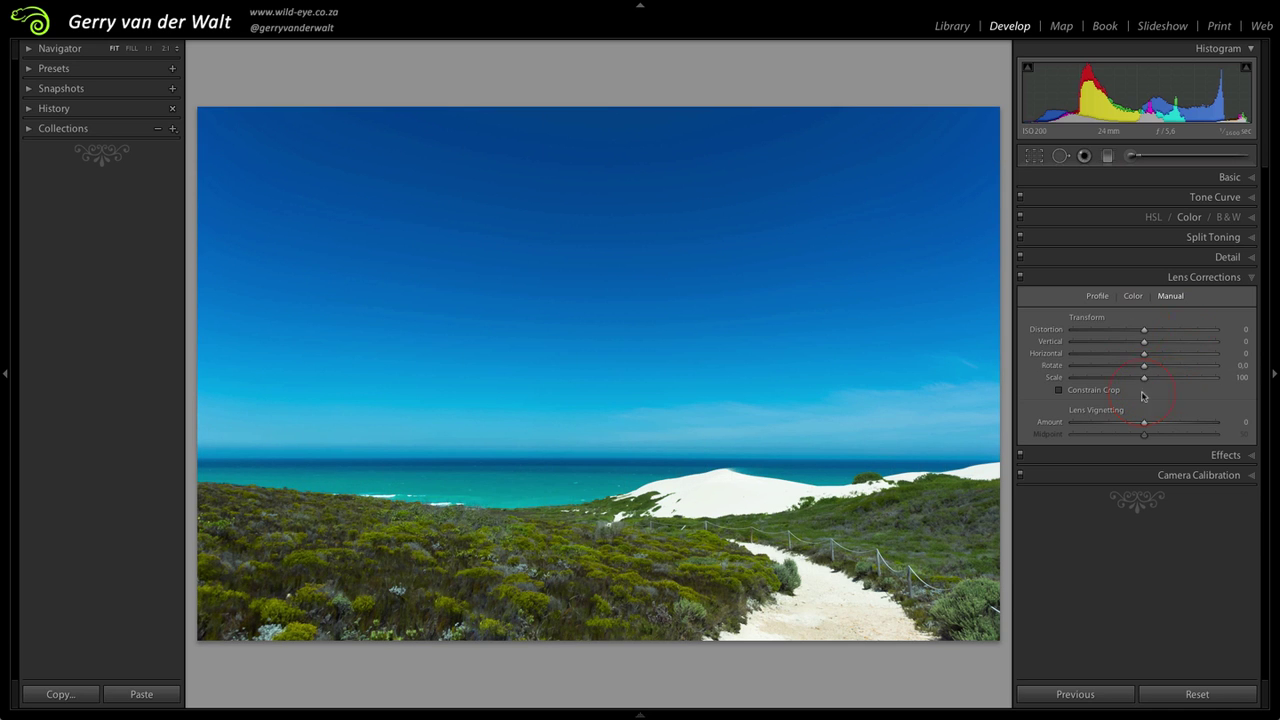
pyautogui.click(1249, 279)
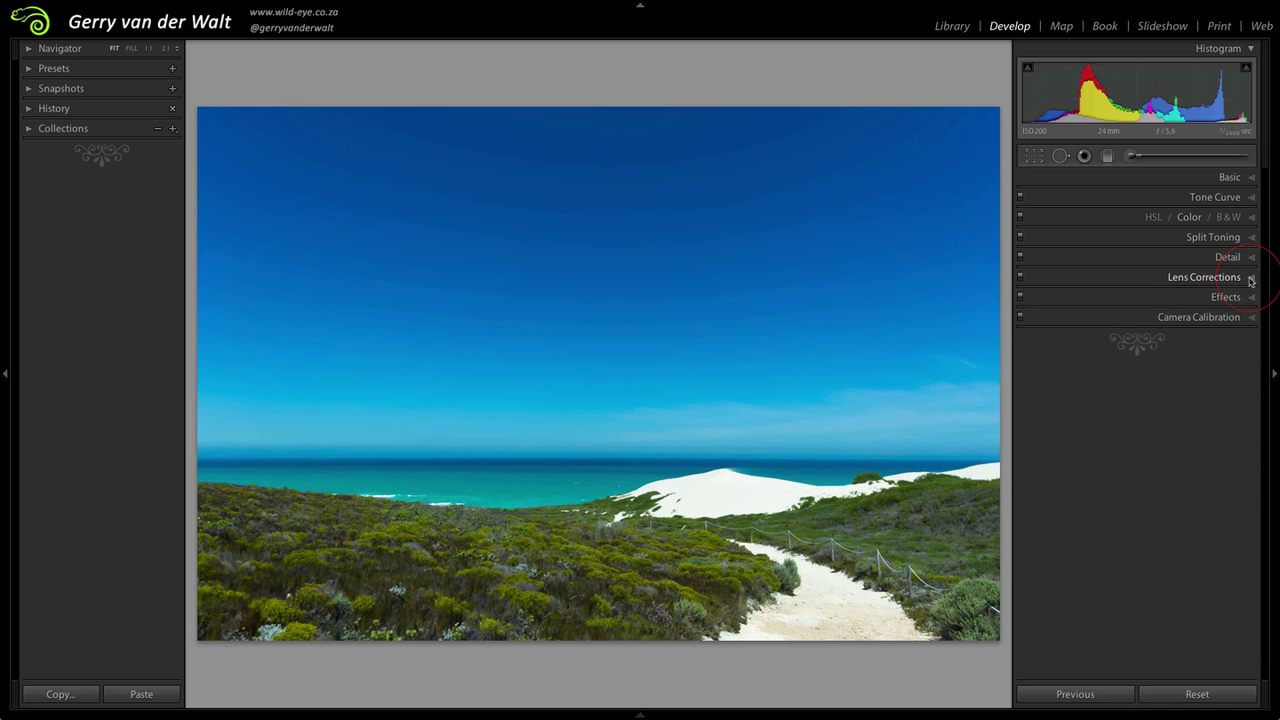
# - Add a post-crop vignette with amount -48 and feather 79, and grain with amount 83, size 78 and roughness 91
pyautogui.click(1253, 298)
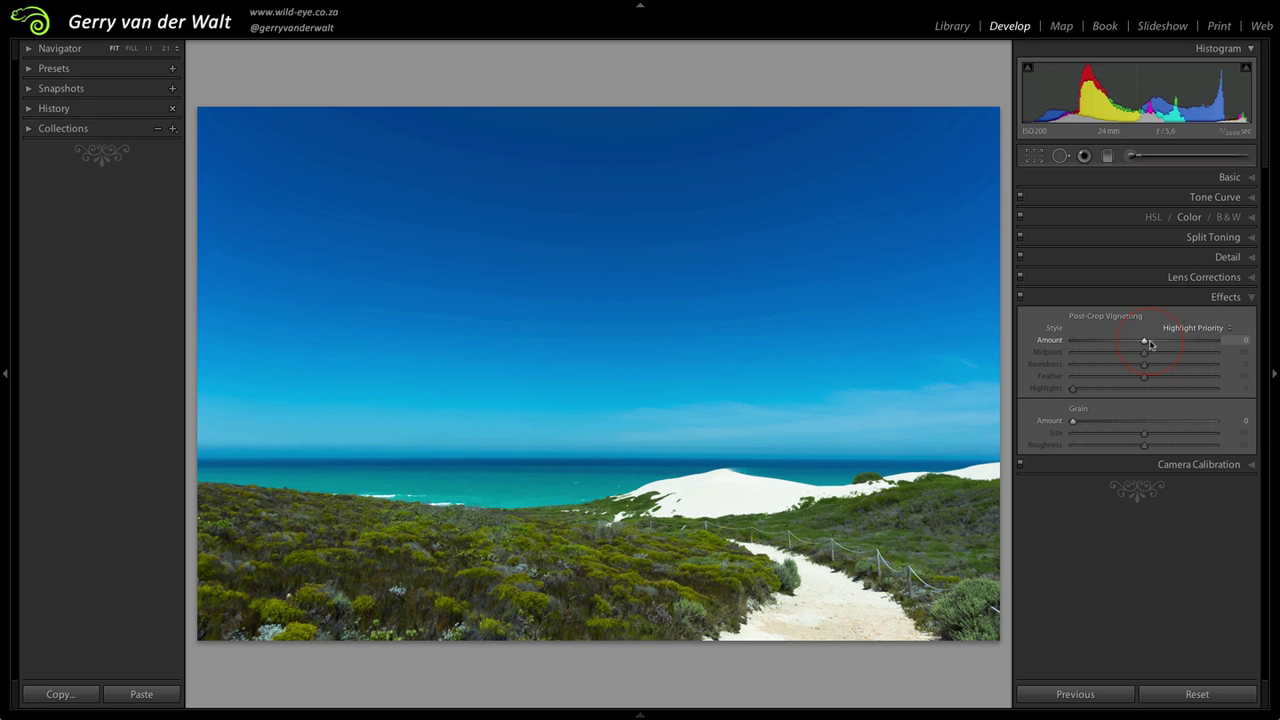
pyautogui.moveTo(1143, 342)
pyautogui.mouseDown()
pyautogui.moveTo(1109, 348)
pyautogui.moveTo(1195, 355)
pyautogui.moveTo(1141, 357)
pyautogui.moveTo(1148, 380)
pyautogui.moveTo(1187, 380)
pyautogui.mouseUp()
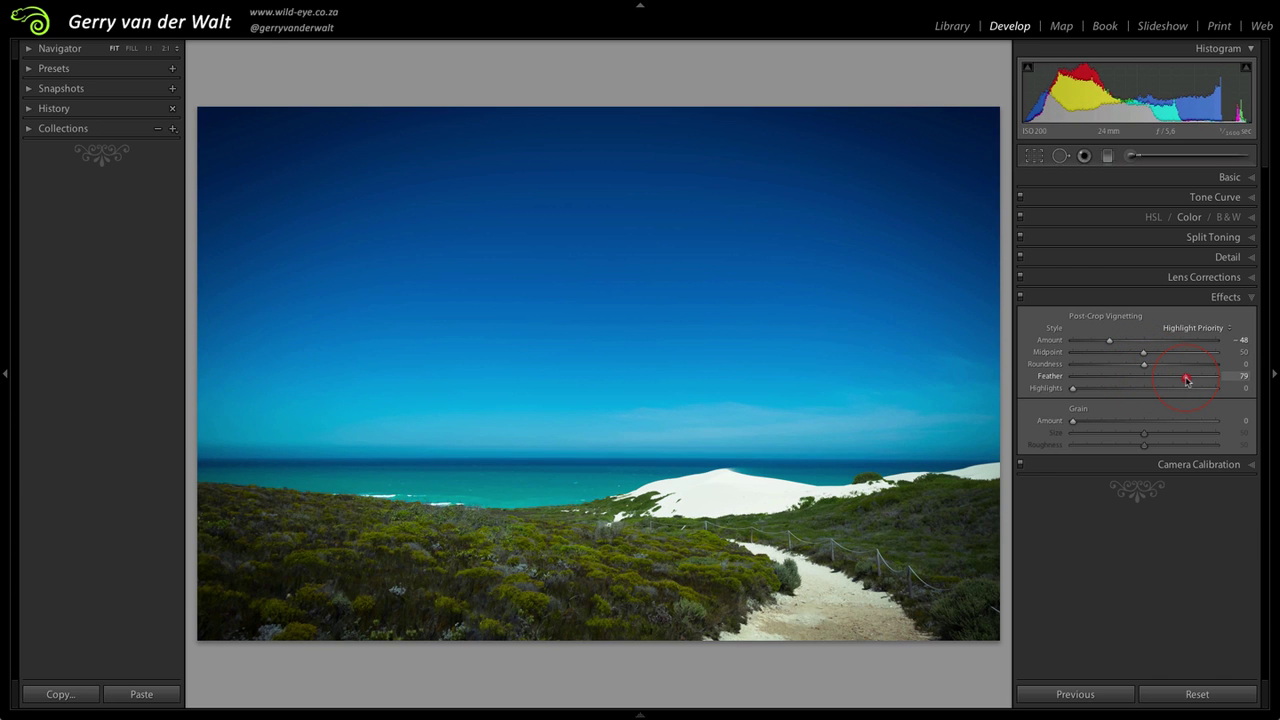
pyautogui.moveTo(1076, 420); pyautogui.dragTo(1192, 425)
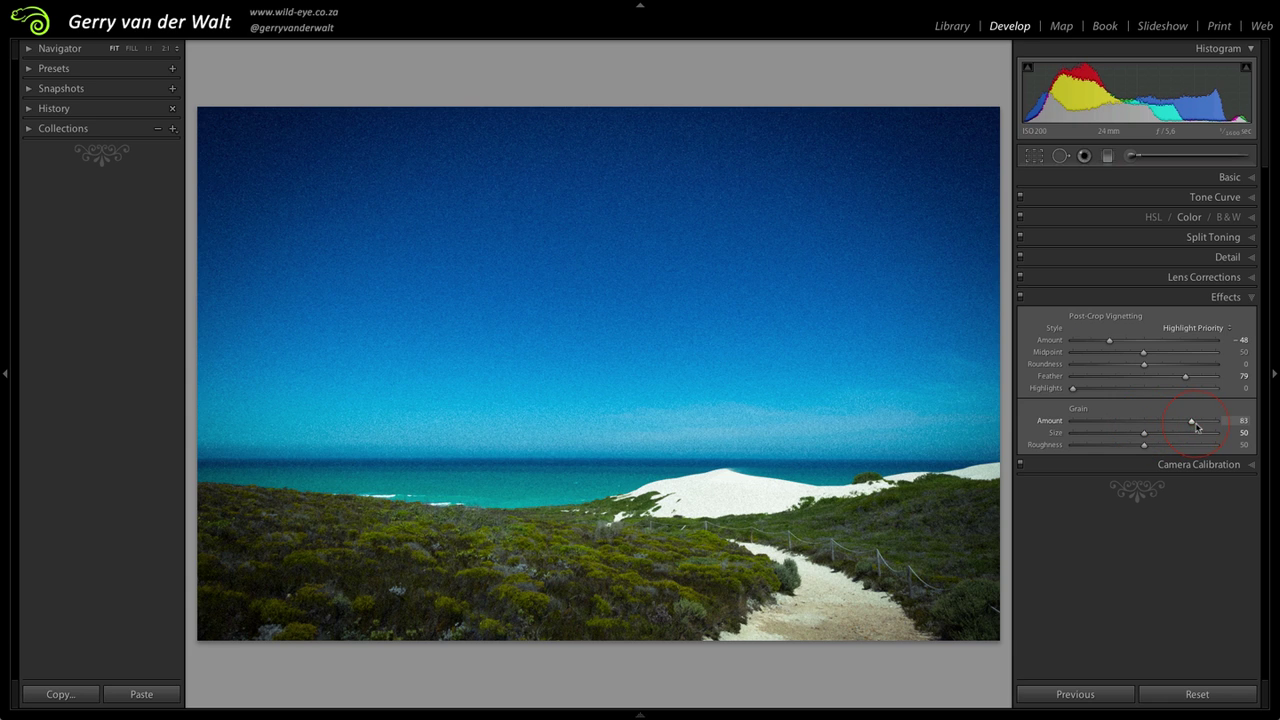
pyautogui.moveTo(1144, 438)
pyautogui.mouseDown()
pyautogui.moveTo(1182, 434)
pyautogui.moveTo(1148, 450)
pyautogui.moveTo(1205, 450)
pyautogui.mouseUp()
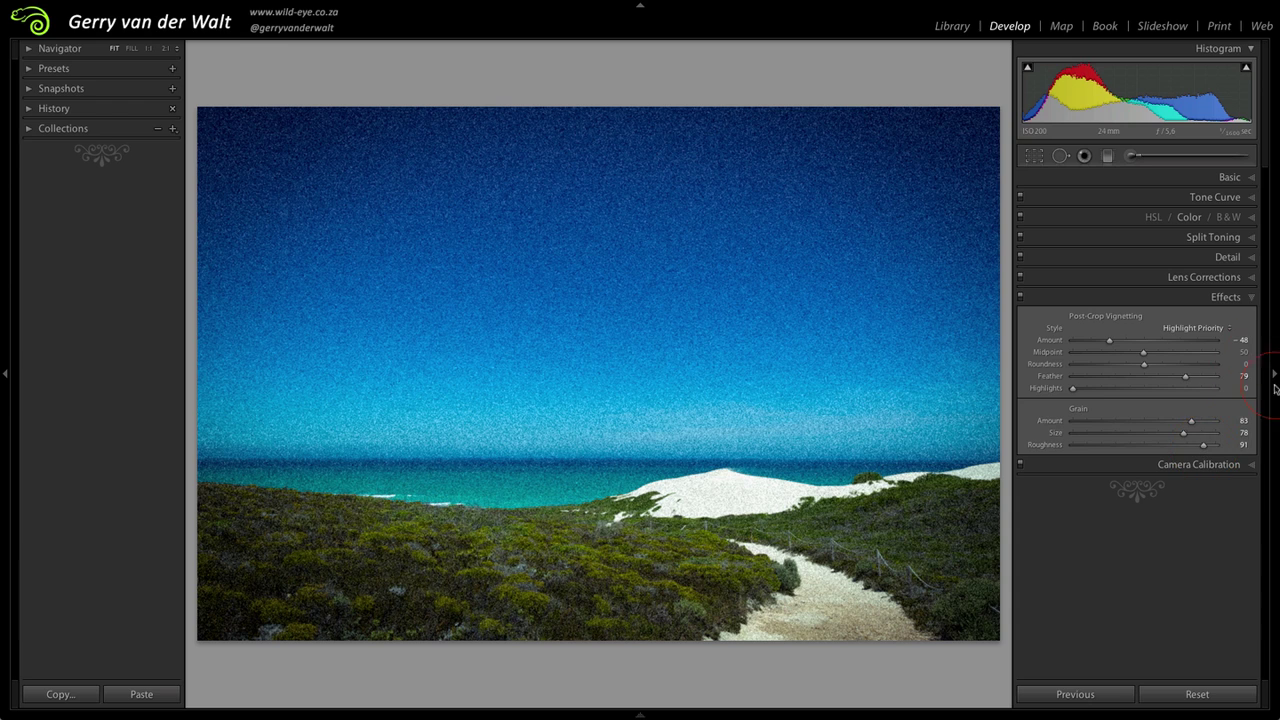
# - Review the Camera Calibration settings, including the available profiles and the shadow and primary color sliders
pyautogui.click(1254, 466)
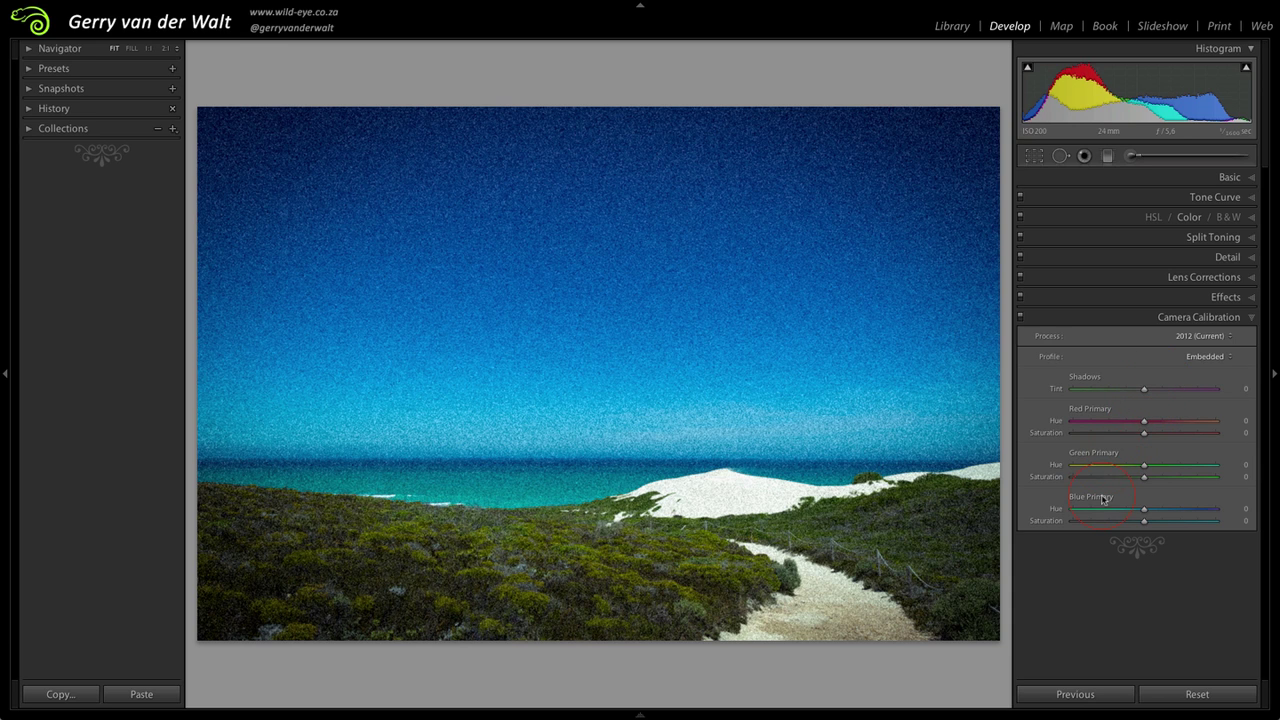
pyautogui.click(1230, 358)
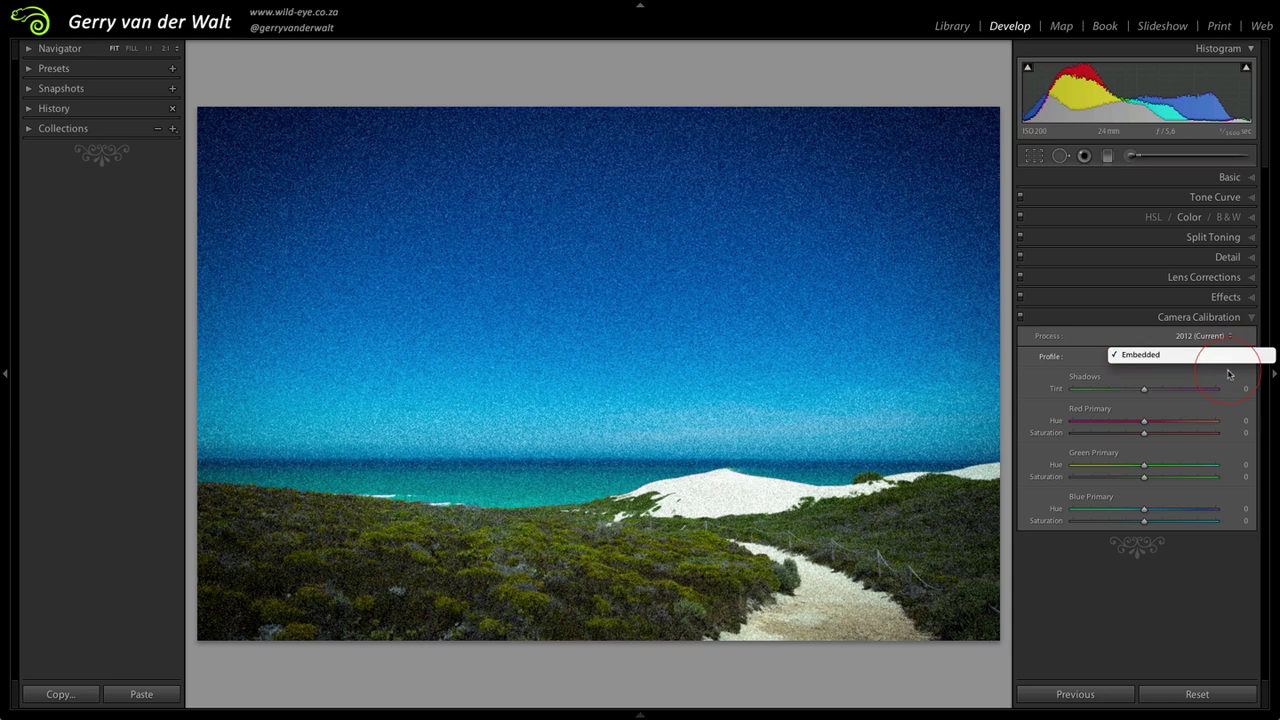
pyautogui.click(1229, 357)
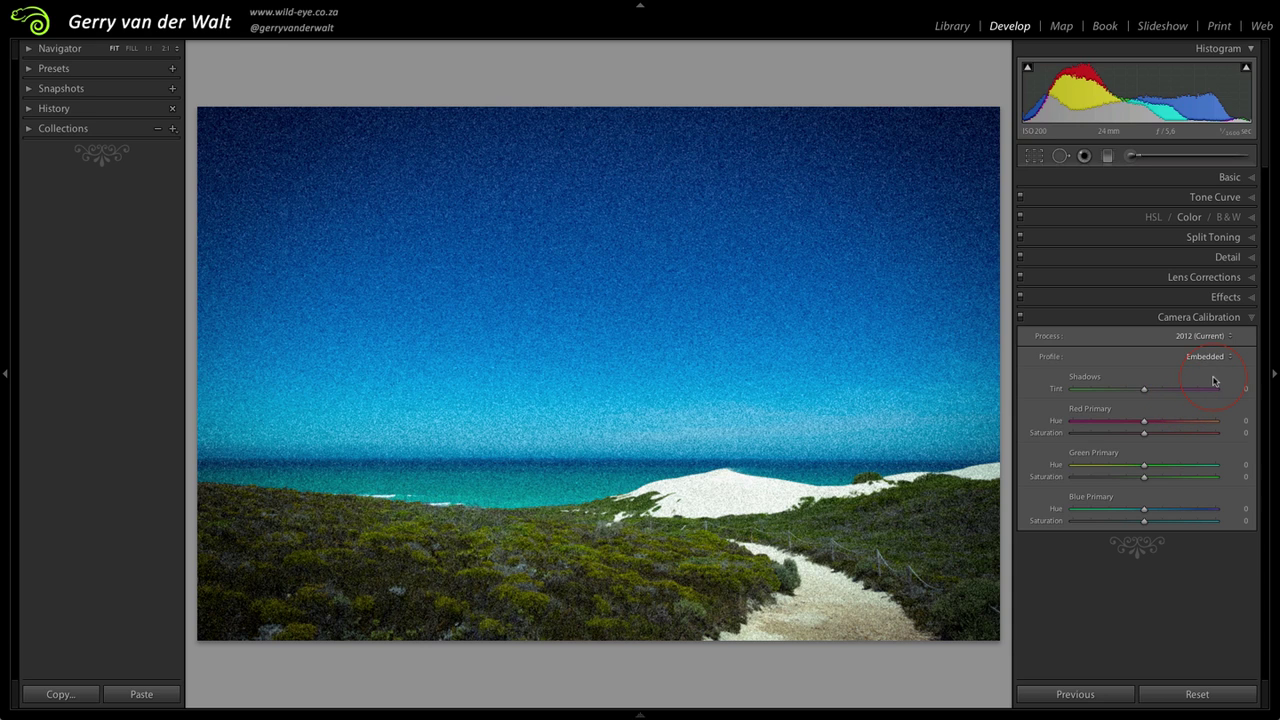
pyautogui.click(1246, 317)
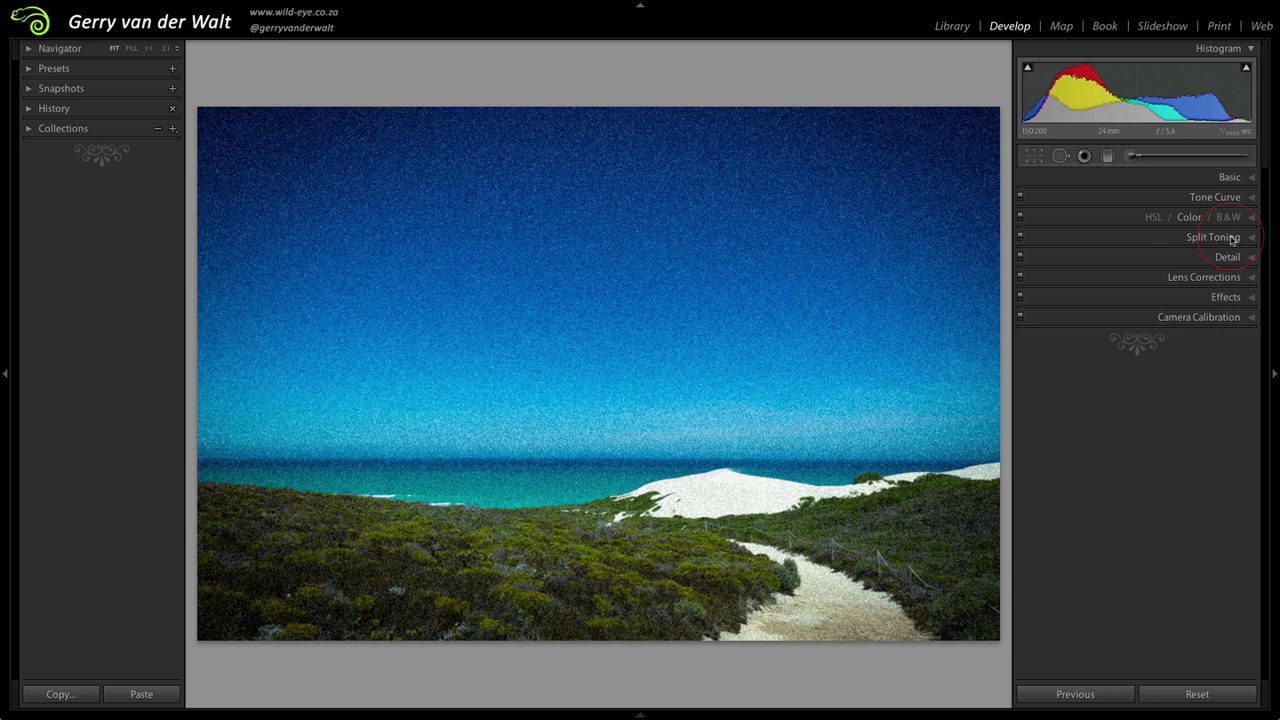